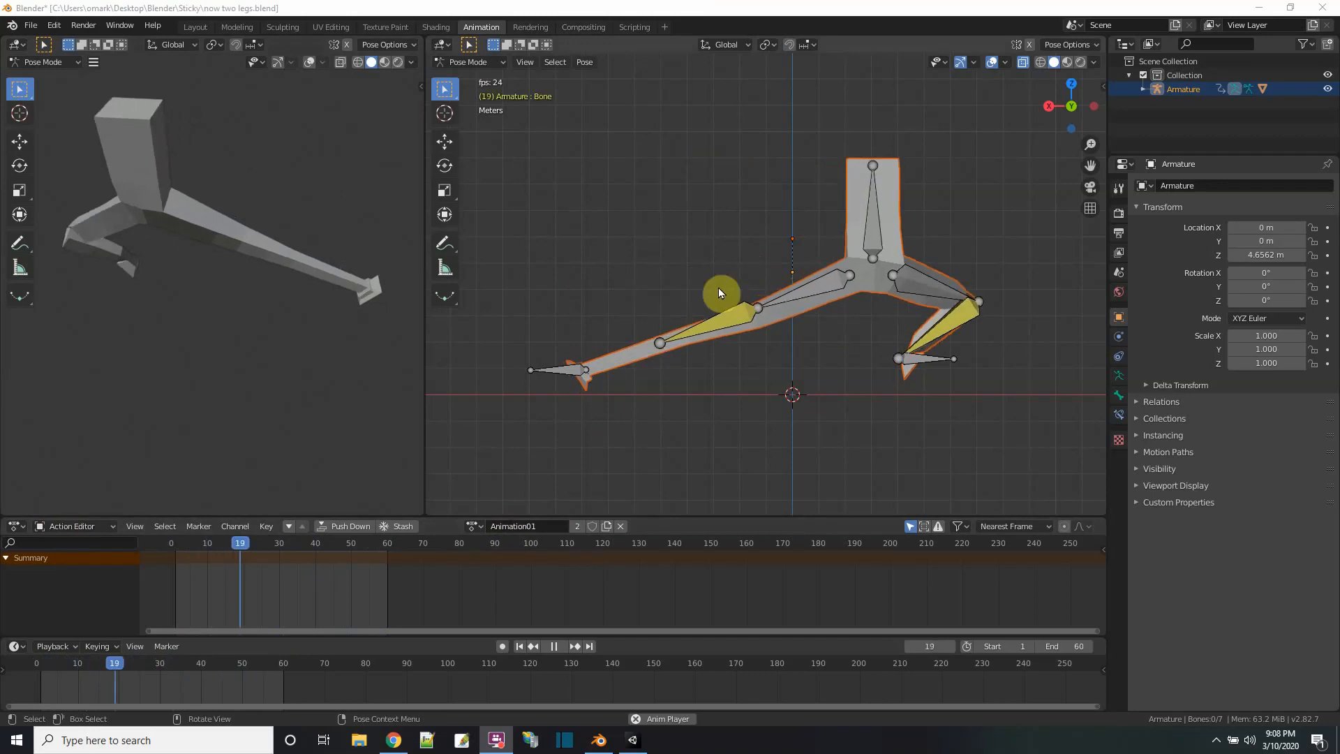
Step: Switch the armature's active action to Animation02 and stop the animation playback
left_click(474, 527)
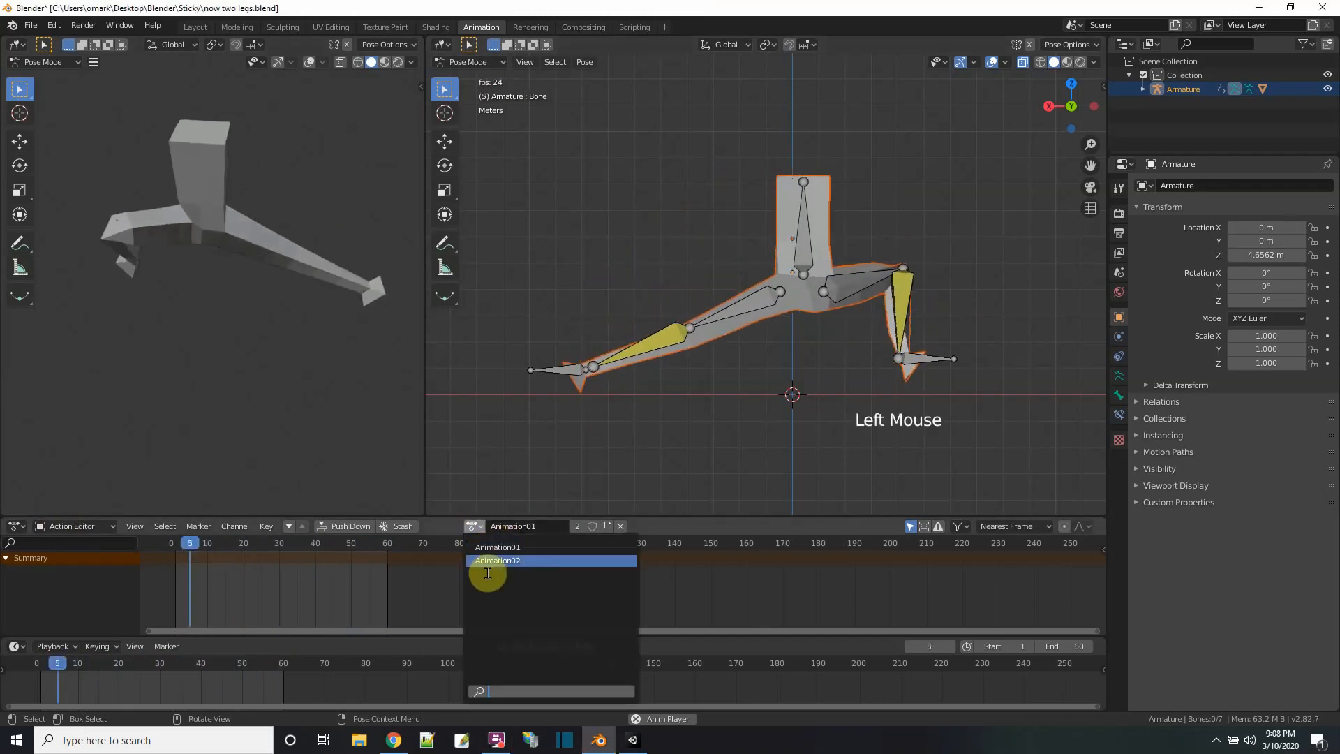
left_click(493, 563)
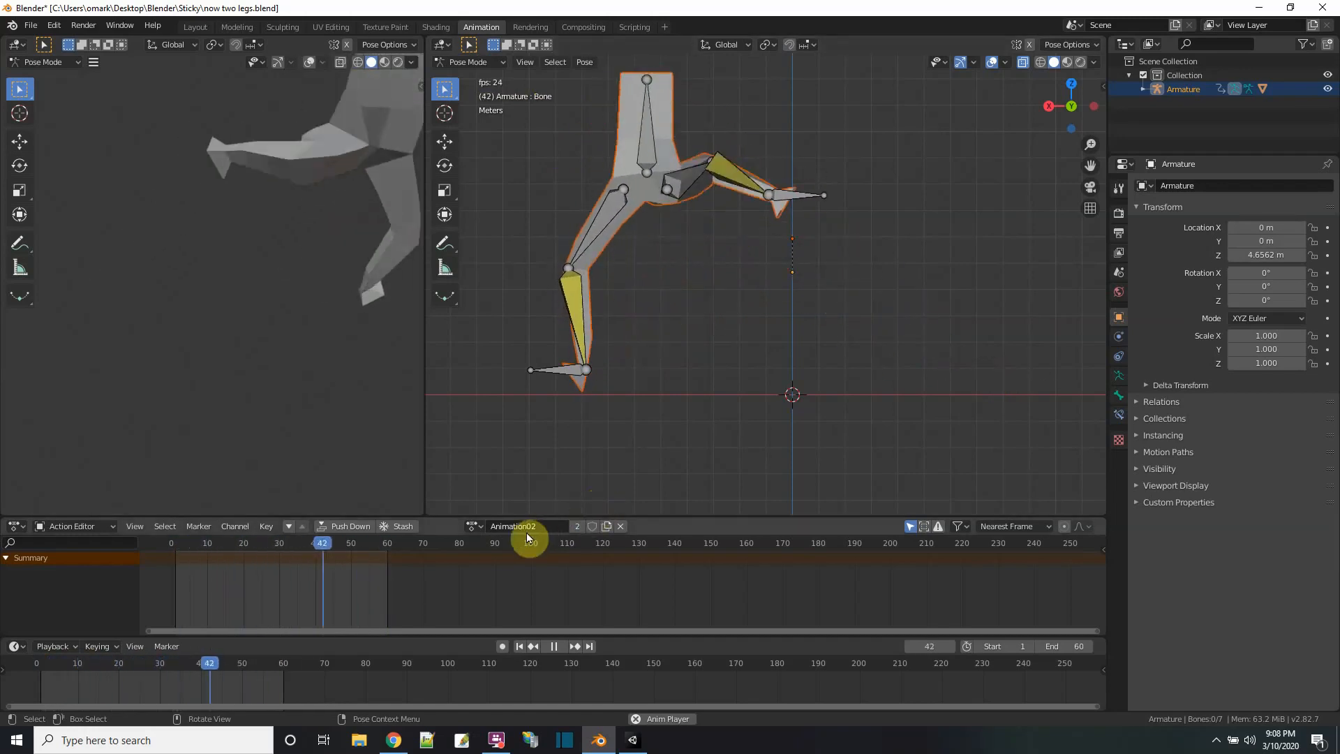
left_click(554, 646)
Step: Save the current Blender file and start an FBX export of the scene
left_click(32, 26)
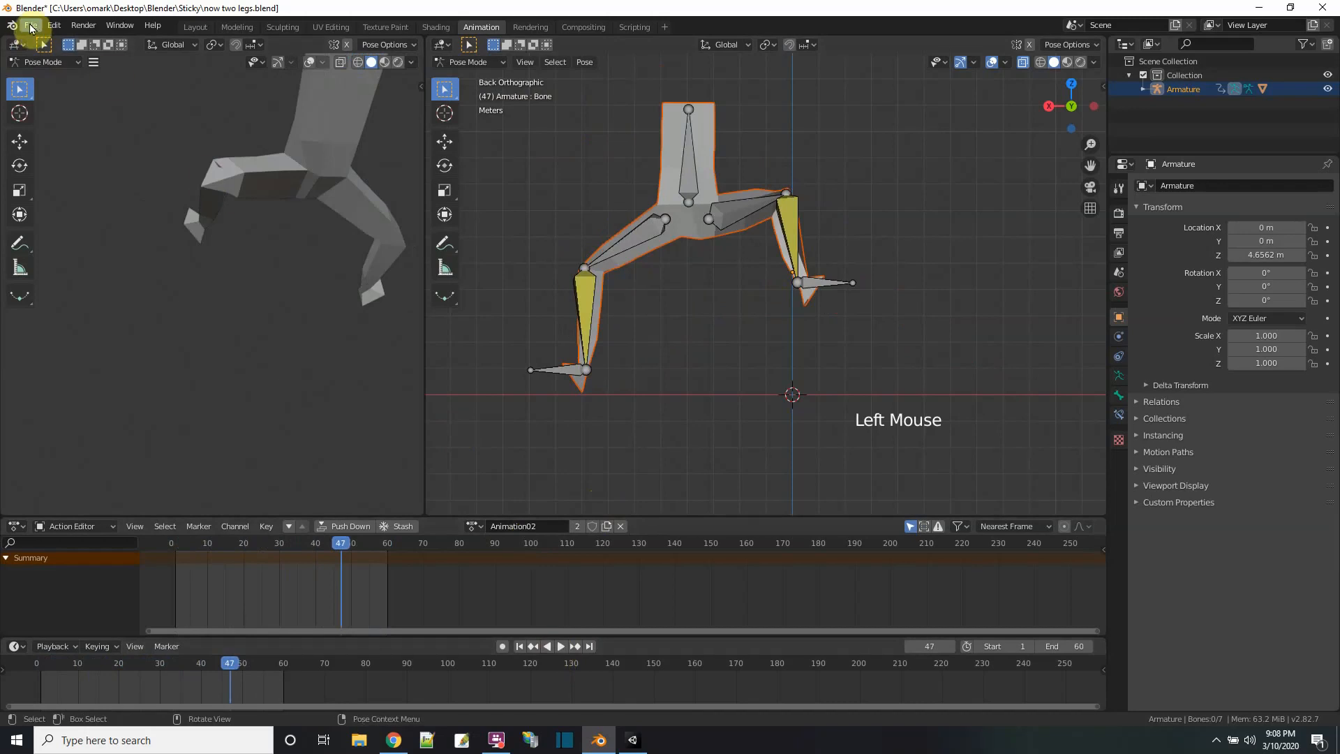
left_click(69, 118)
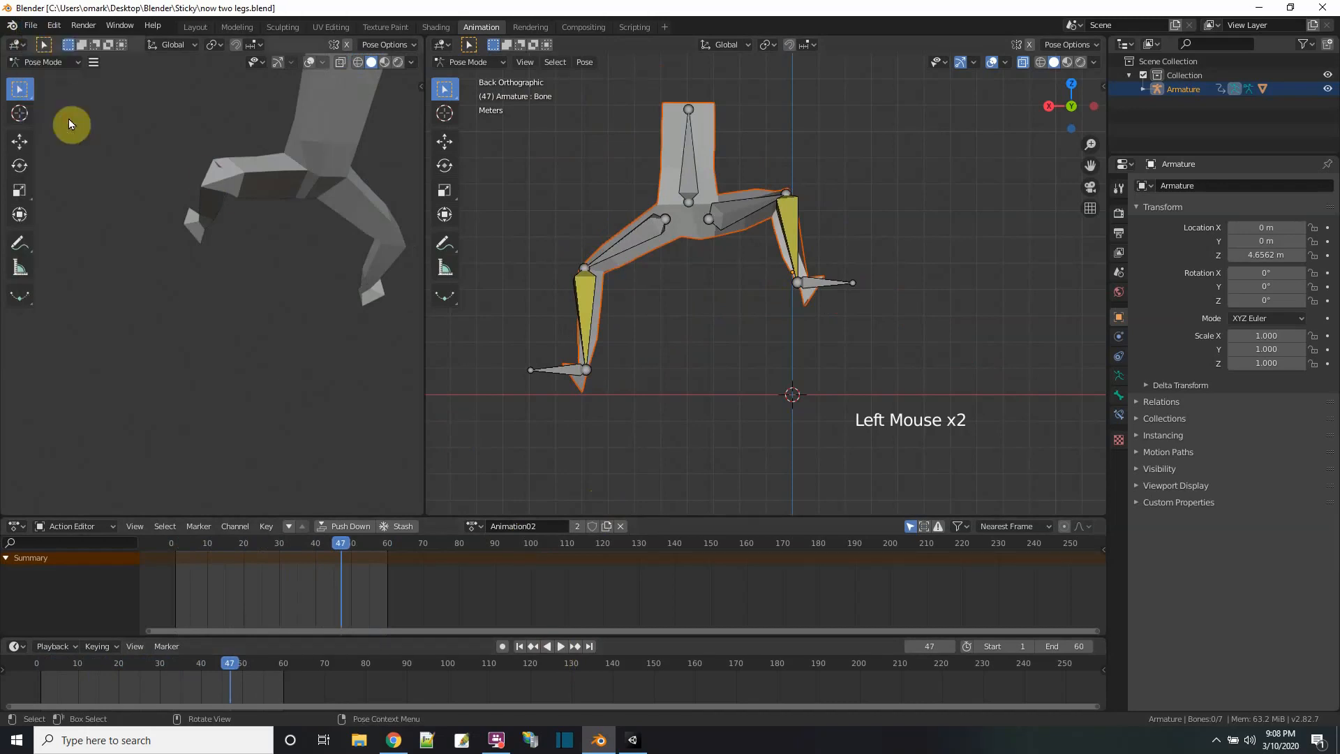
left_click(33, 26)
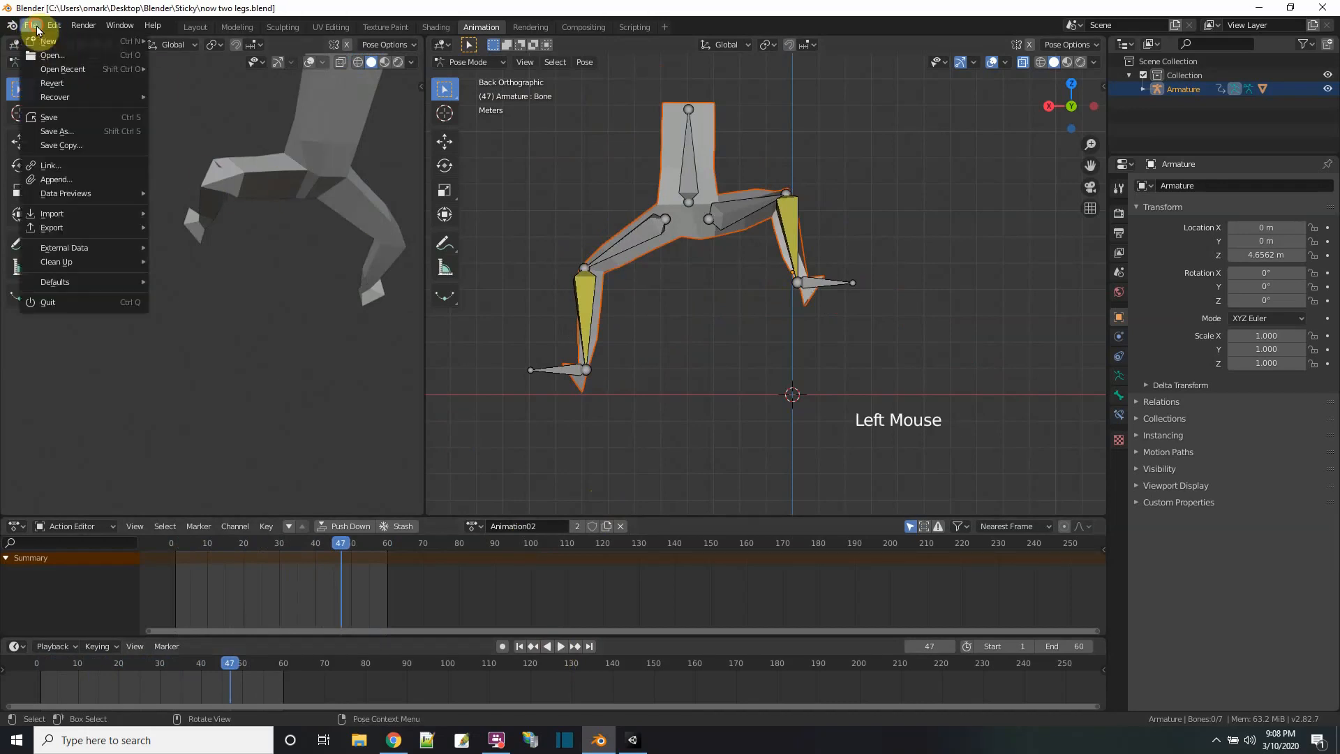
mouse_move(99, 224)
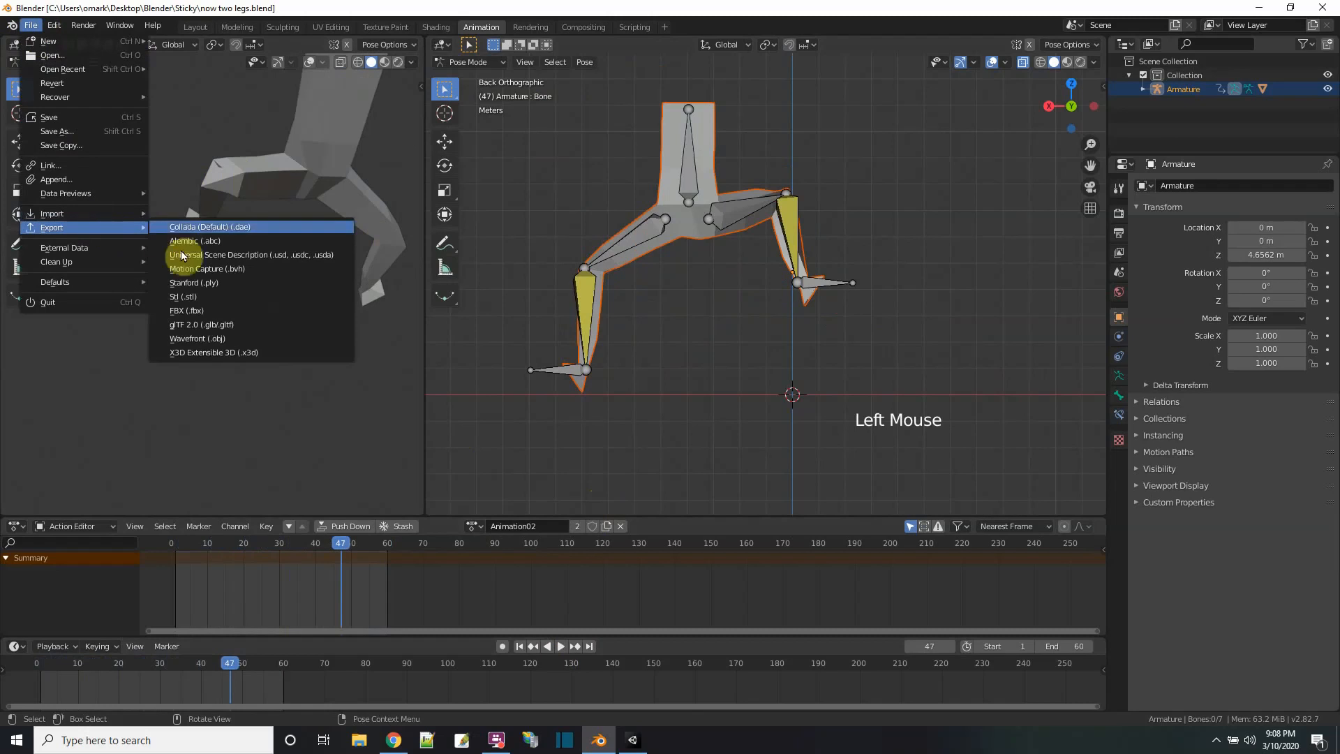
left_click(226, 311)
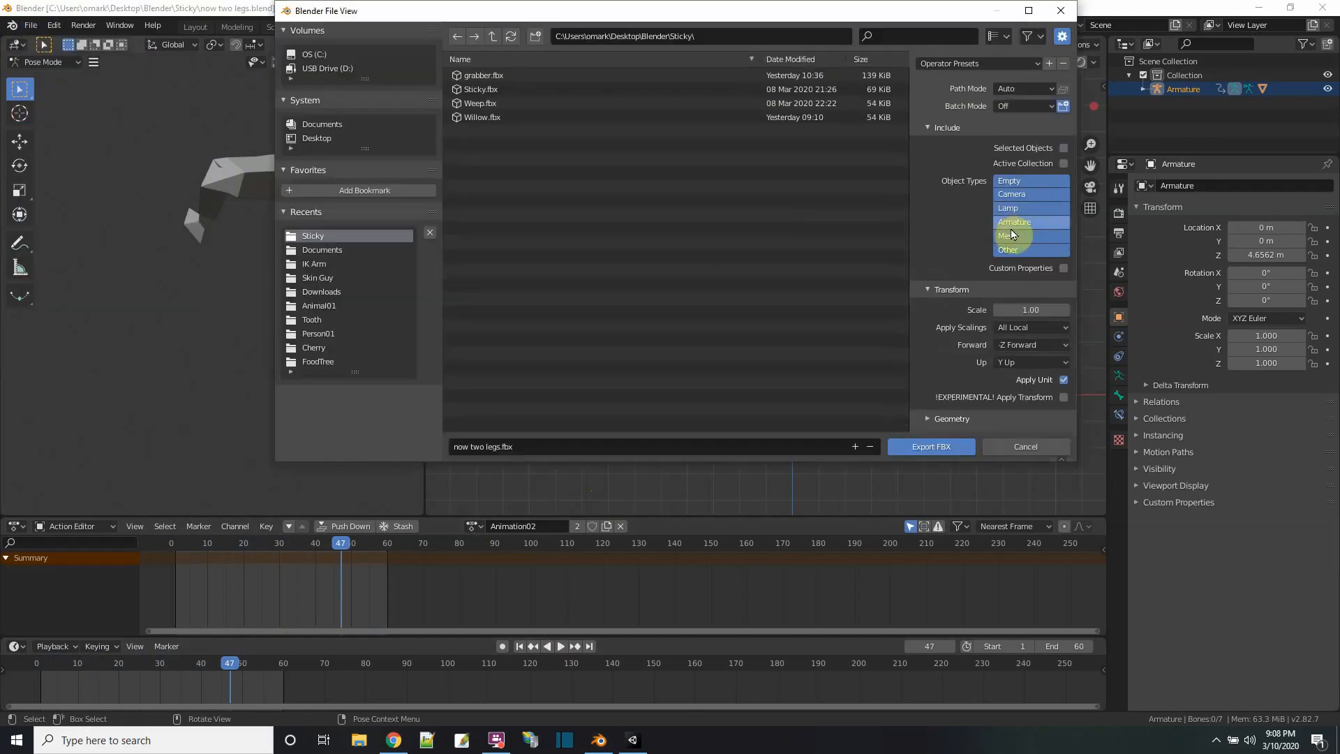
Step: Export now two legs.fbx to the Sticky folder with only Armature and Mesh object types included and Apply Transform enabled
left_click(1012, 225)
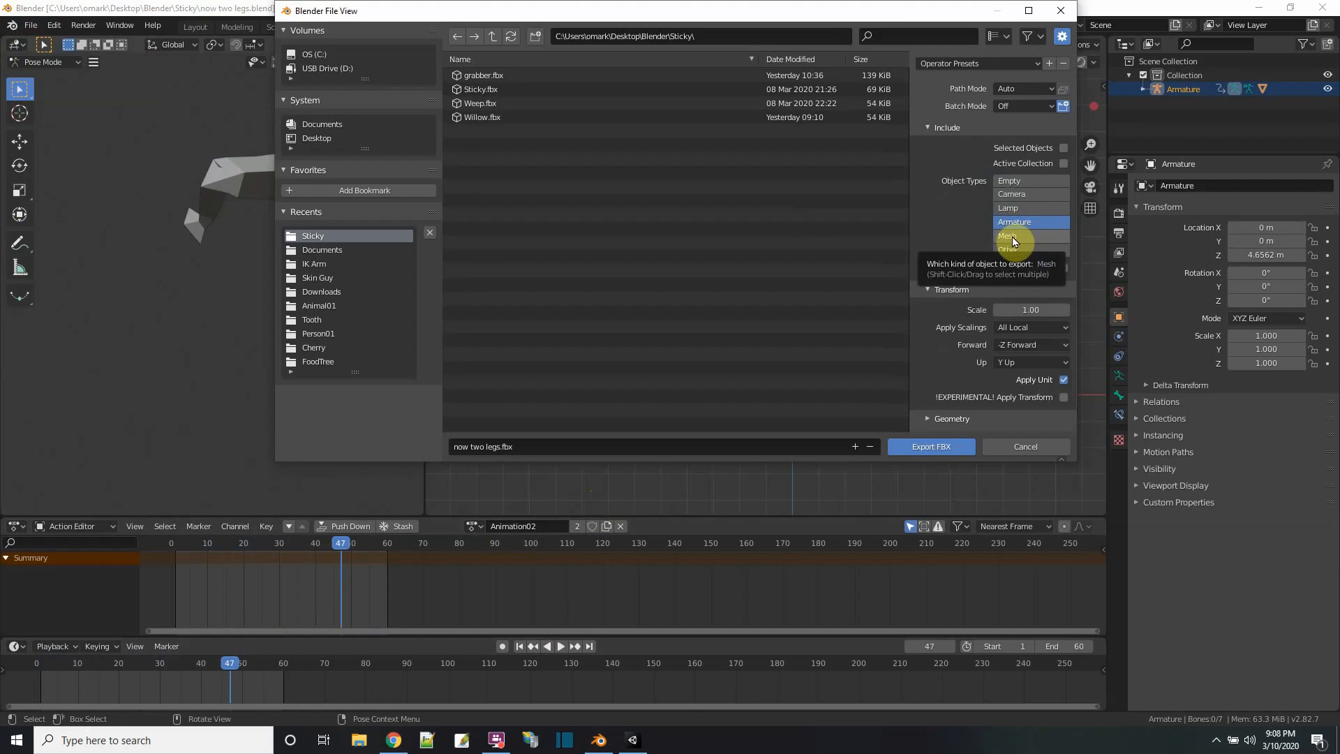
left_click(1015, 241, "shift")
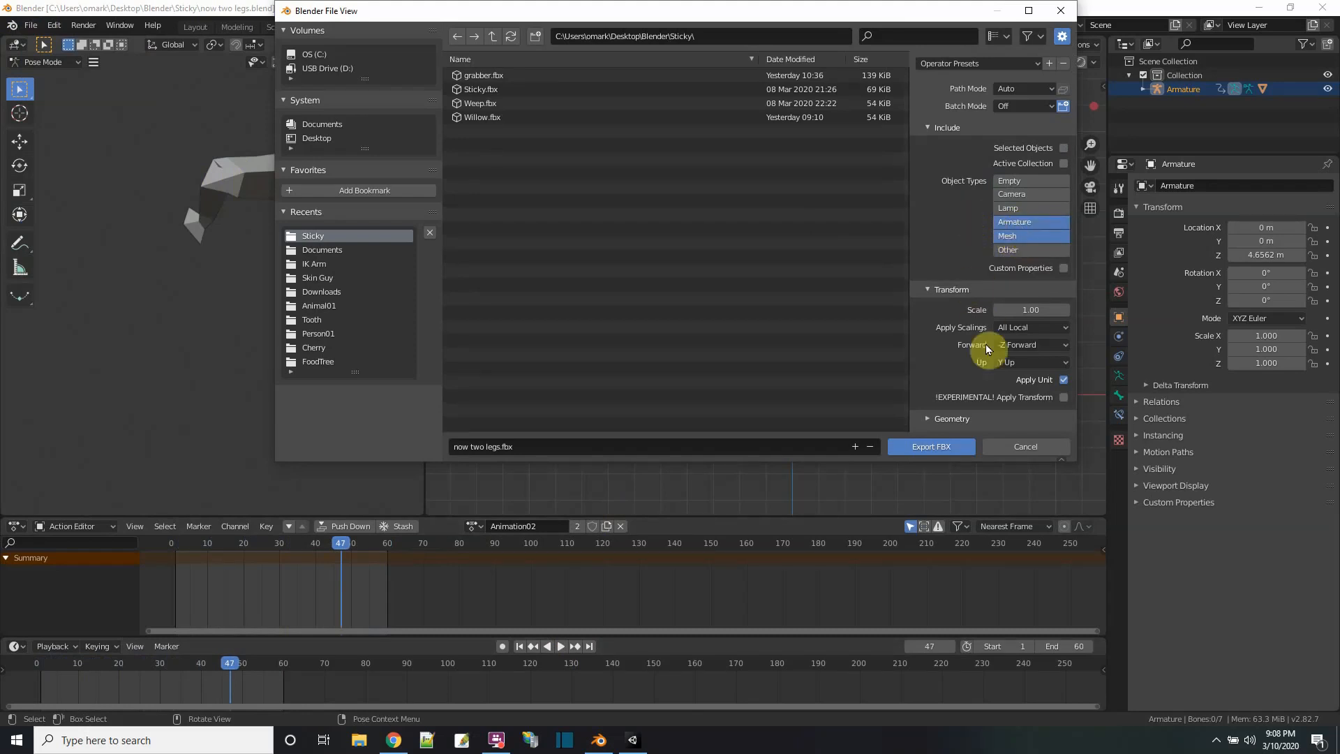
left_click(1063, 397)
scroll(975, 310, "down", 1)
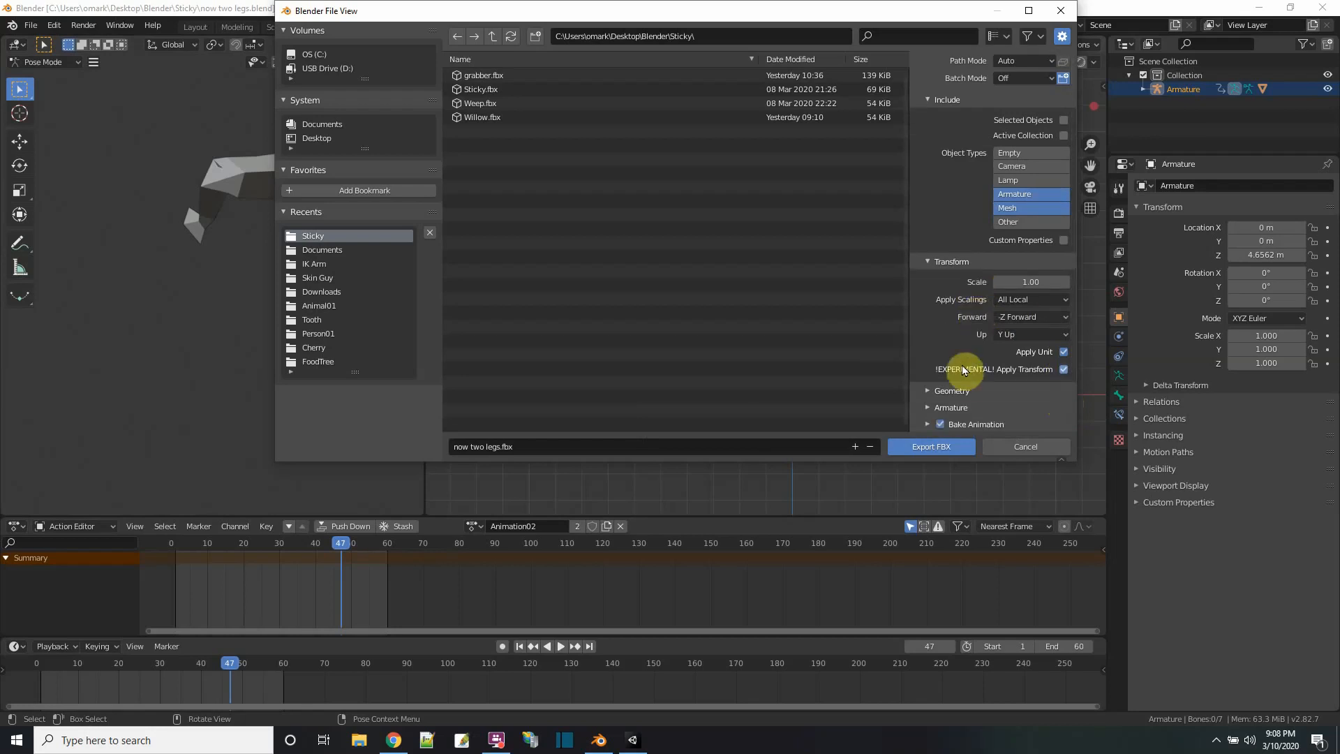
left_click(927, 408)
scroll(952, 324, "down", 3)
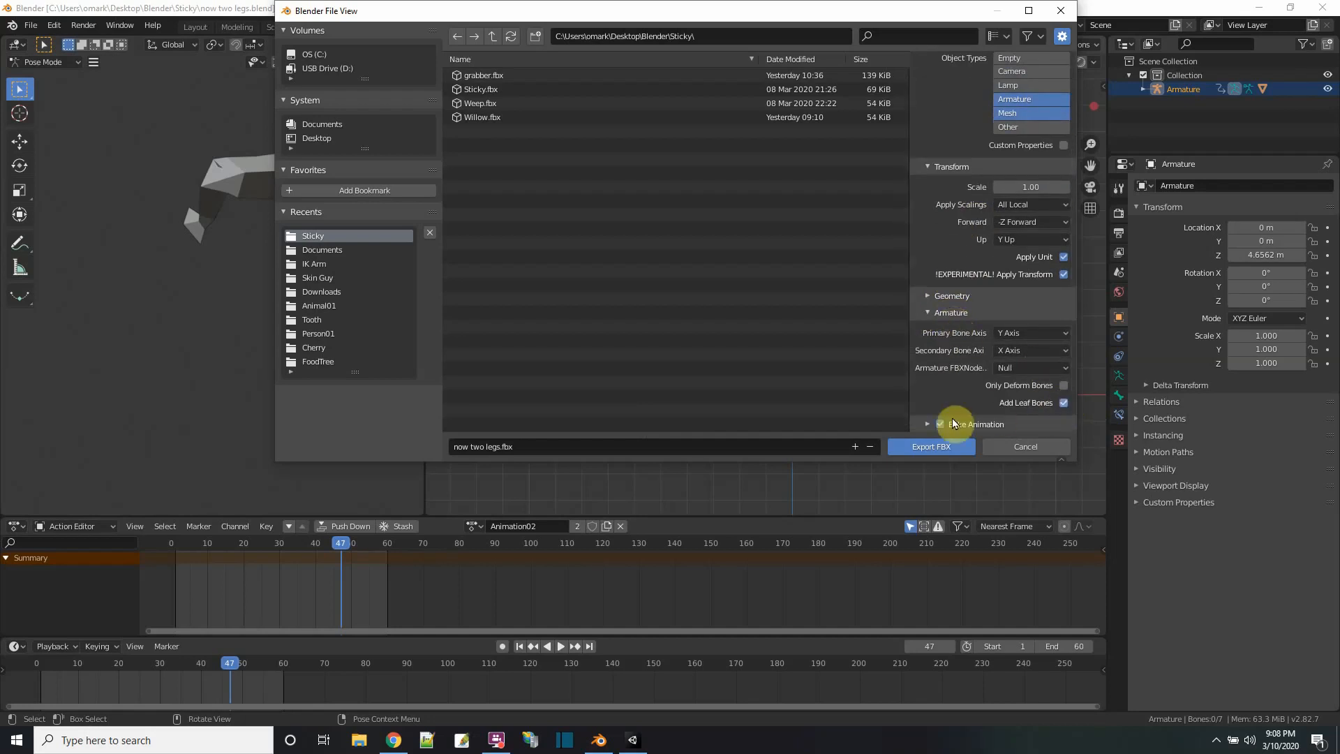
left_click(928, 424)
scroll(962, 321, "down", 4)
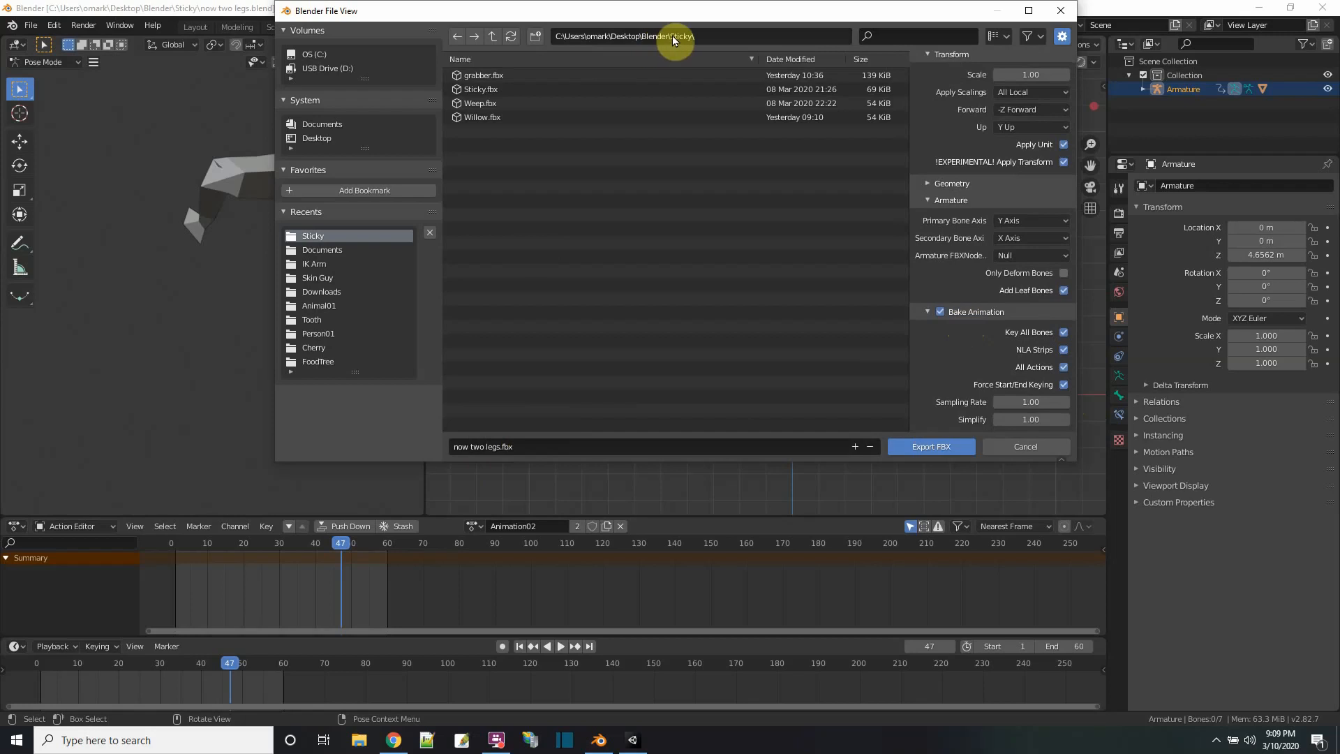
left_click(922, 447)
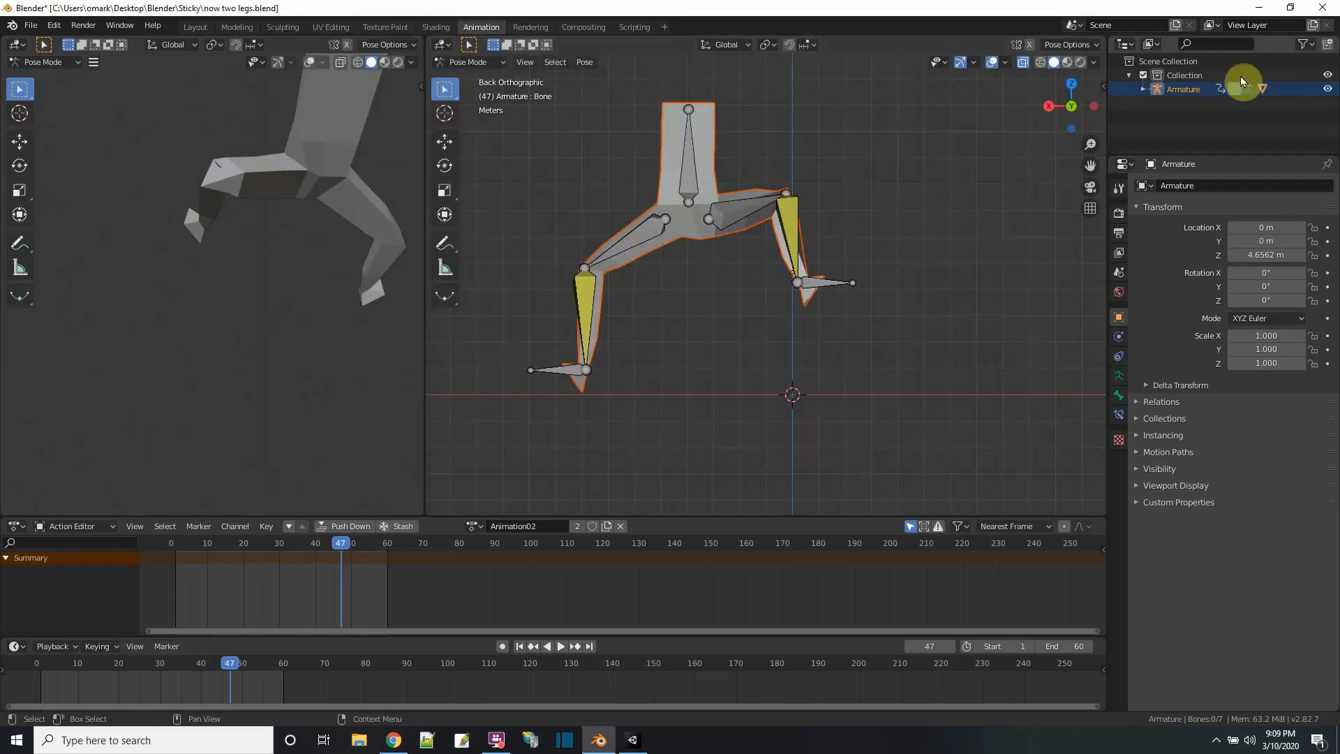
Step: Switch to Unity and move the Willow, Weep, grabber and Sticky models toward the far side of the plane
left_click(1258, 10)
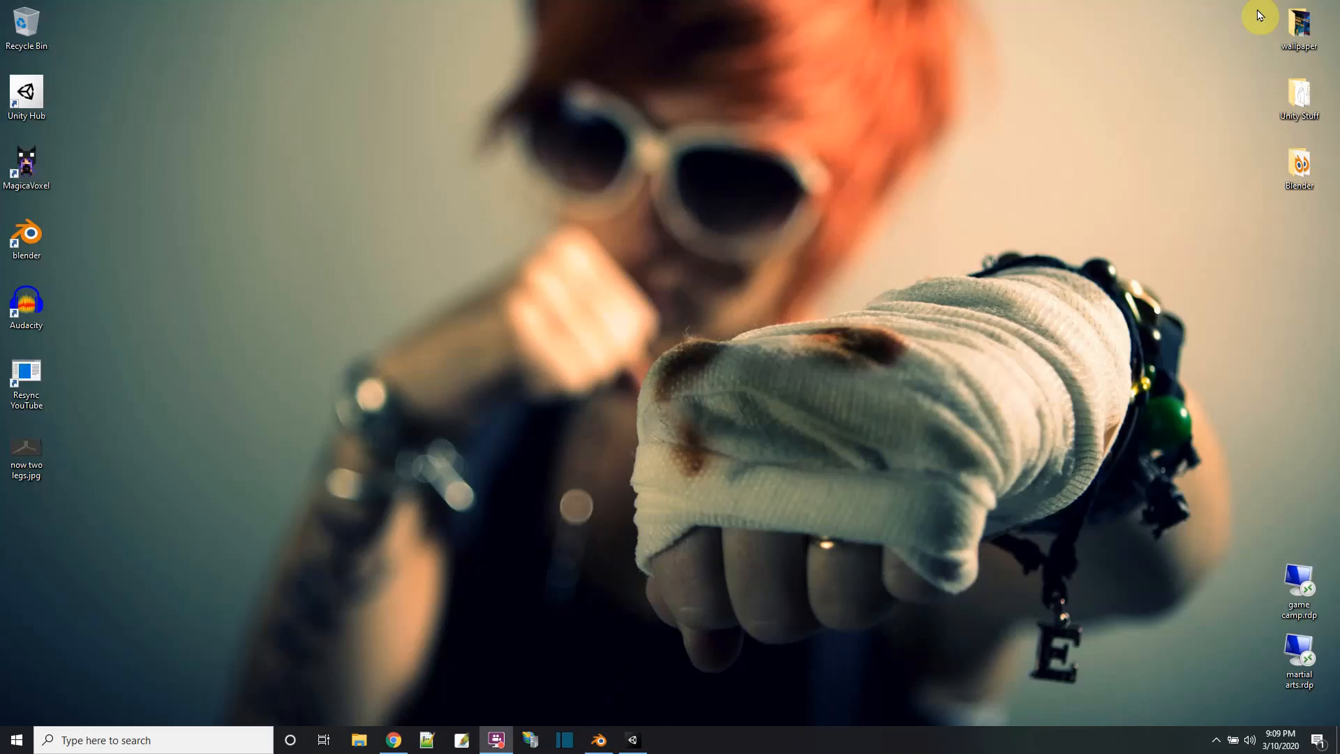
left_click(633, 741)
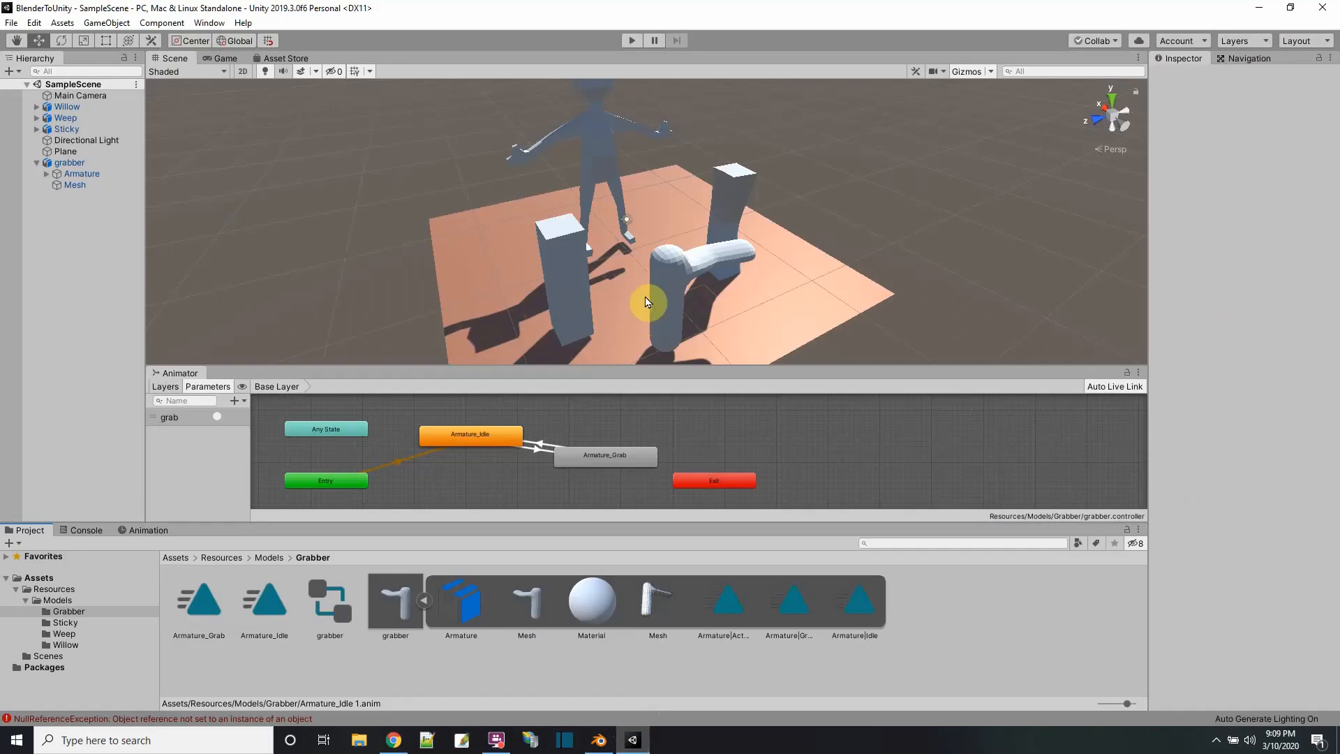
scroll(564, 319, "down", 3)
scroll(565, 319, "down", 1)
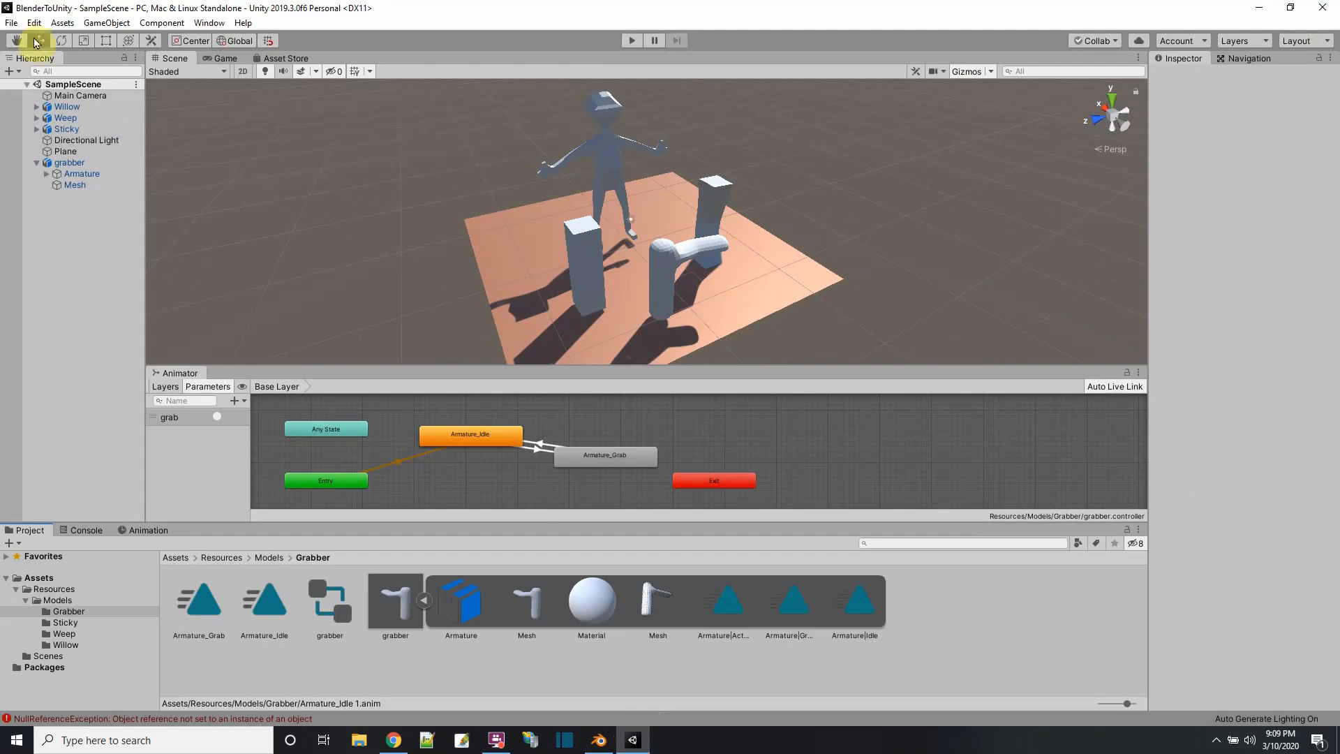
left_click(587, 308)
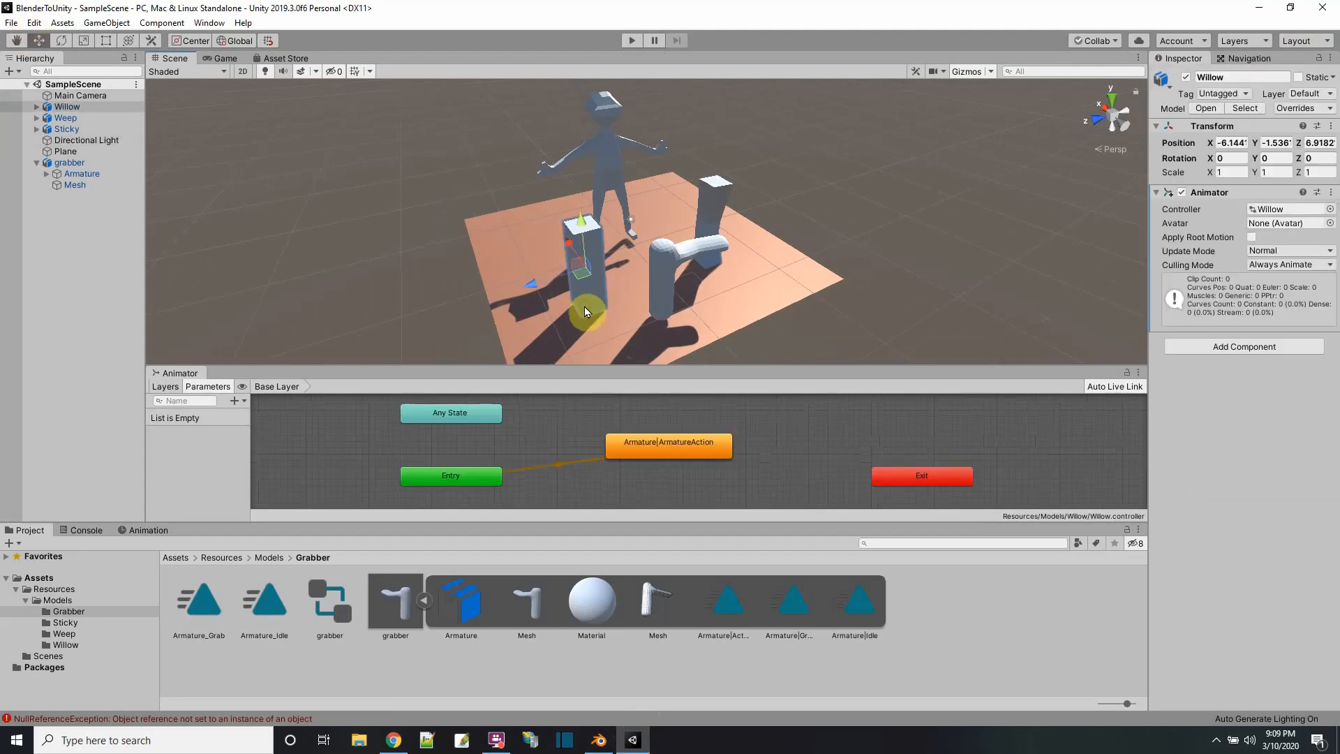
left_click_drag(574, 276, 494, 214)
left_click(716, 224)
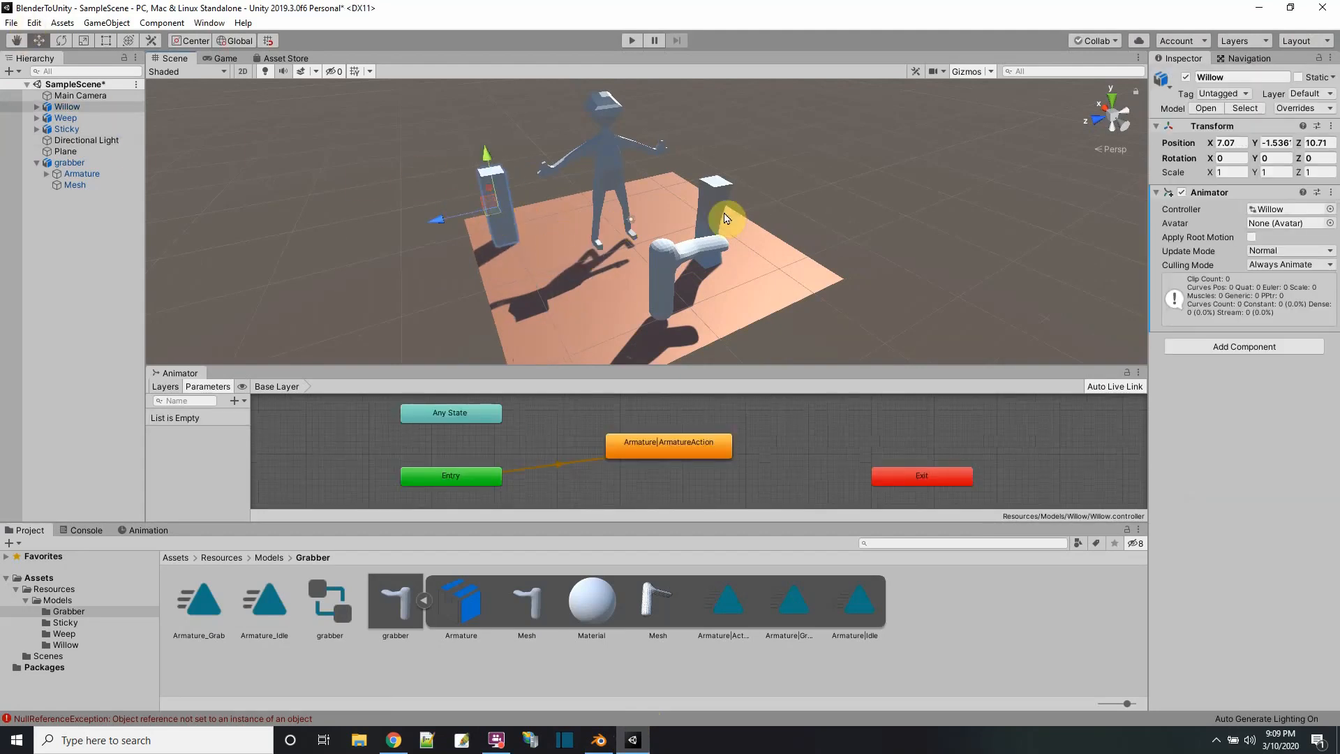
mouse_move(709, 219)
left_mouse_down()
mouse_move(673, 156)
mouse_move(652, 225)
mouse_move(665, 298)
mouse_move(706, 192)
left_mouse_up()
left_click(664, 298)
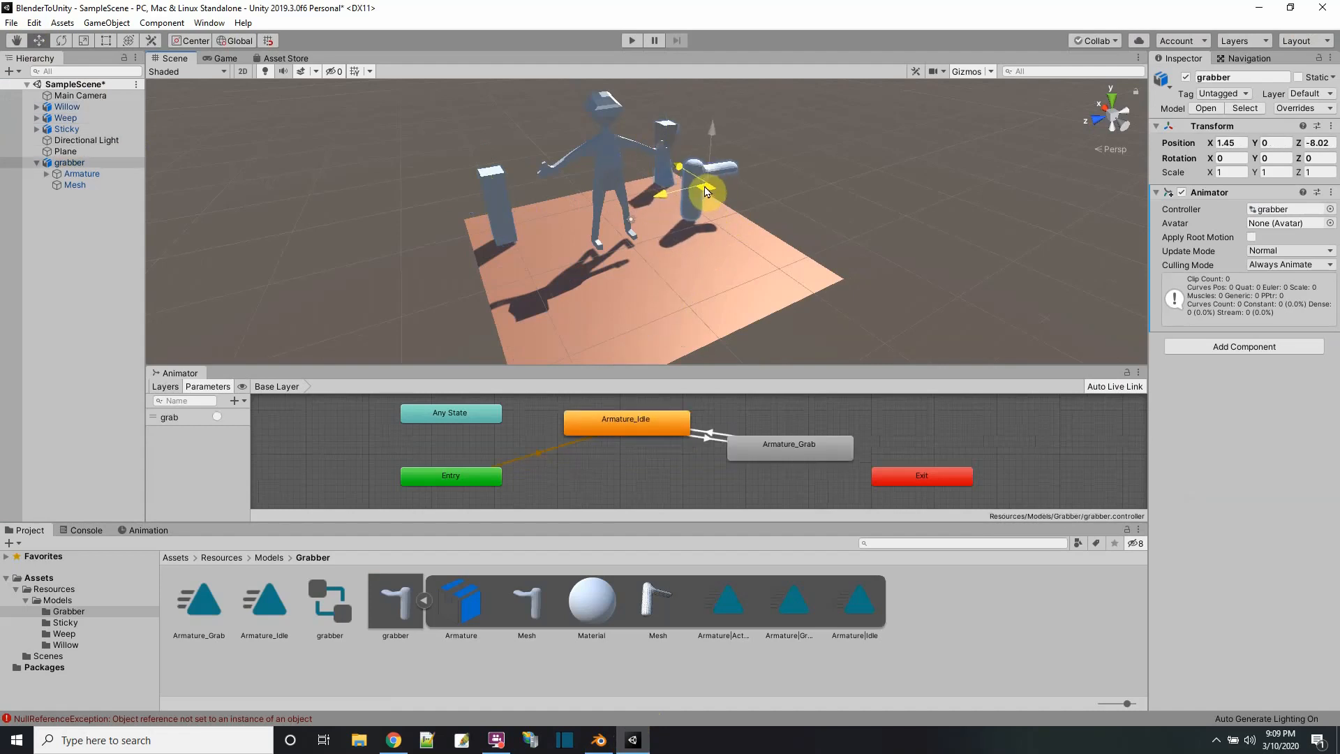
left_click(612, 165)
left_click_drag(613, 165, 585, 133)
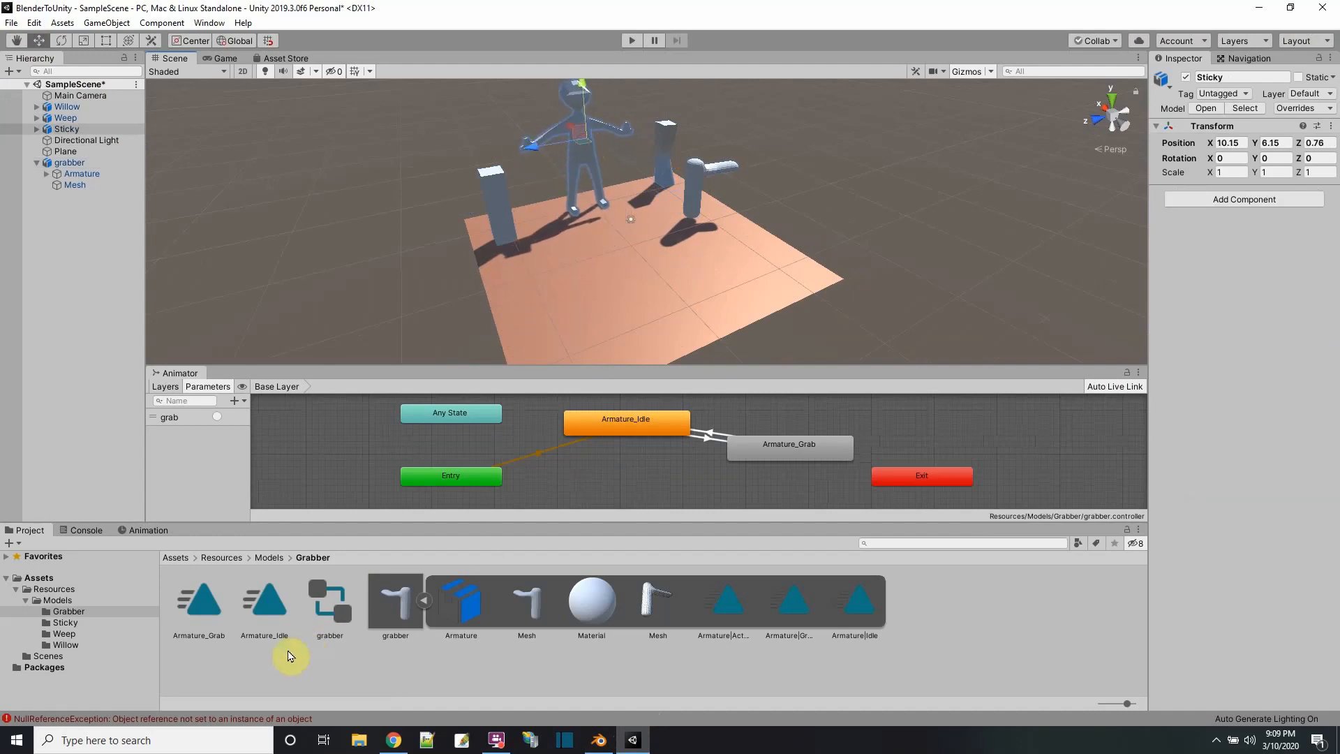
Step: Create a new folder called TwoLegs inside the project's Models folder
left_click(56, 600)
right_click(533, 606)
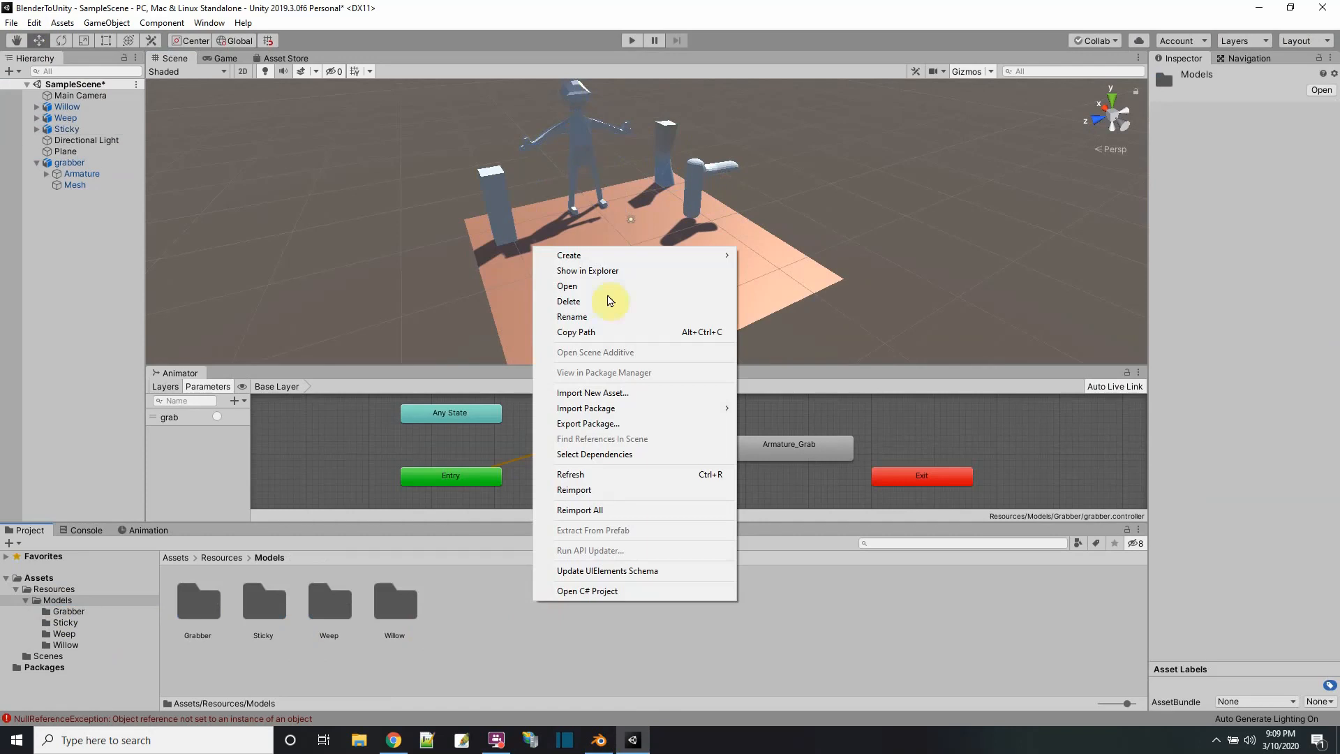
mouse_move(599, 255)
left_click(773, 217)
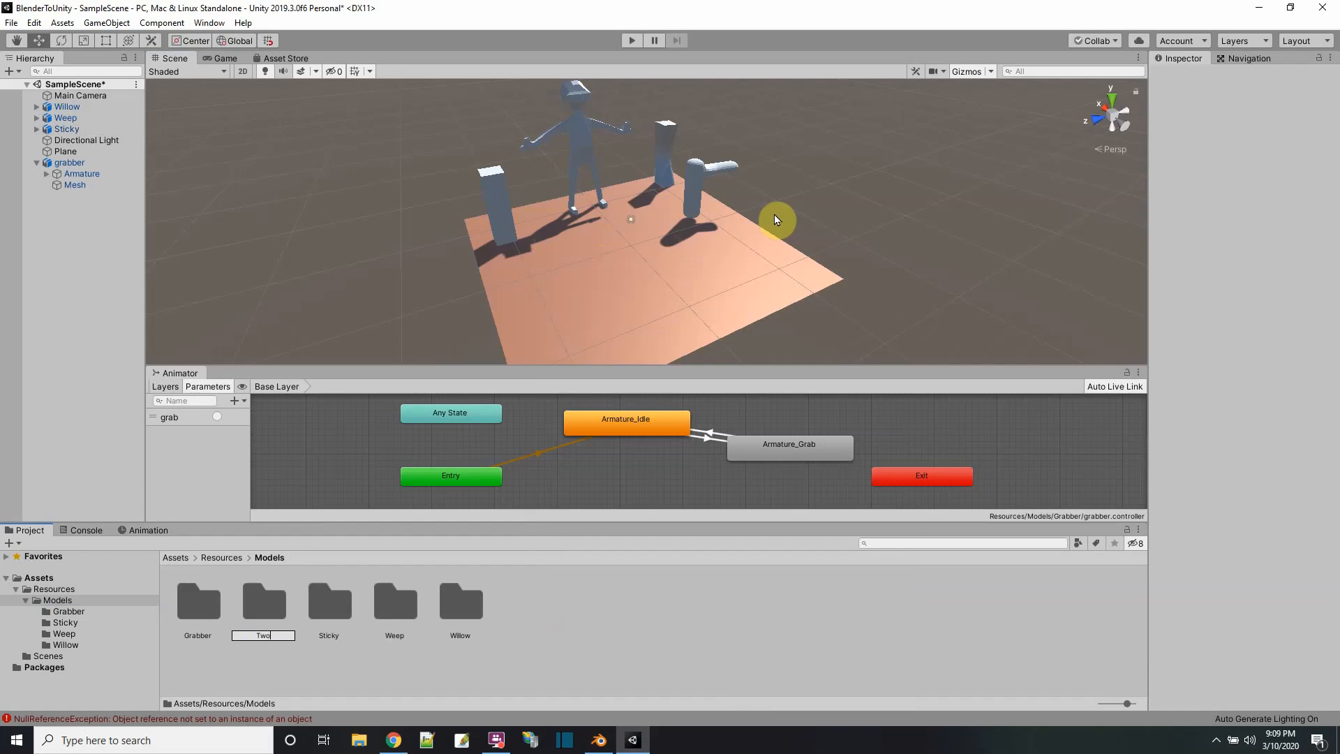
type("TwoLegs")
key("Return")
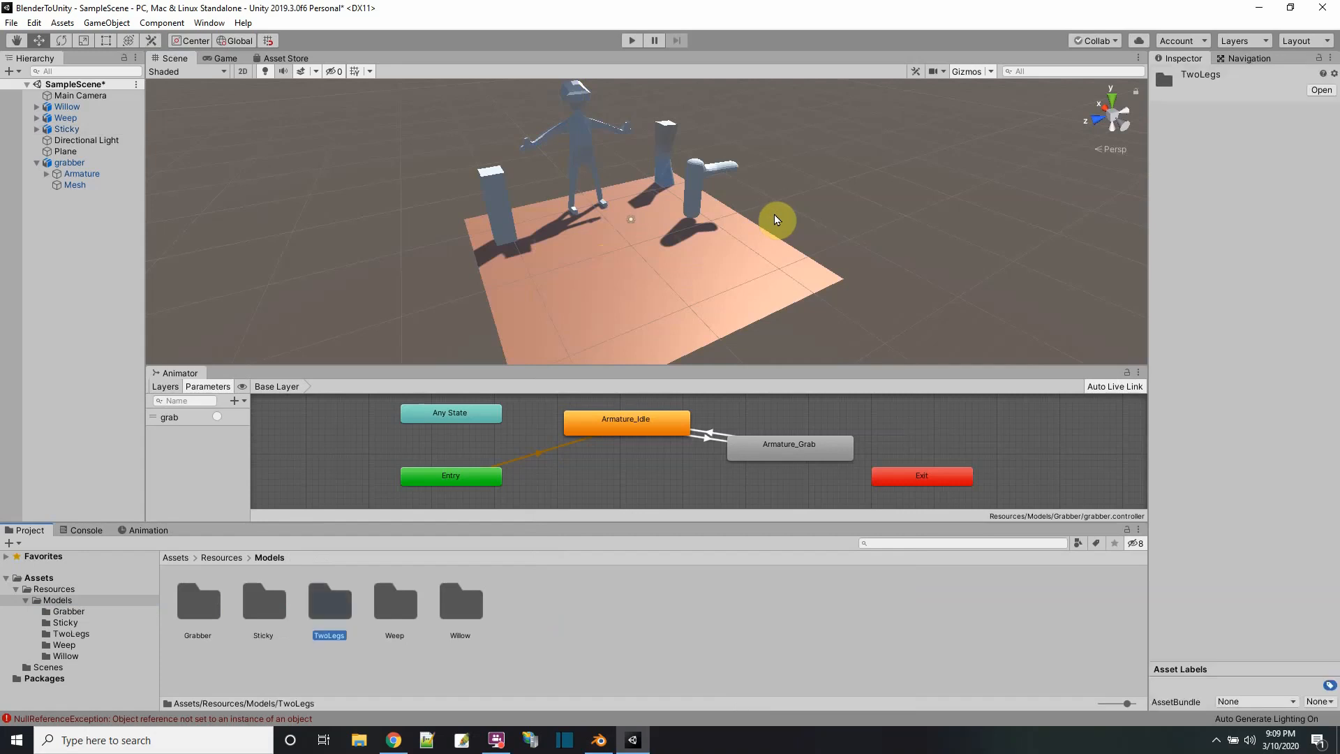
Step: Restore the Unity window to a smaller size and browse the Blender folder from the desktop
left_click(1291, 9)
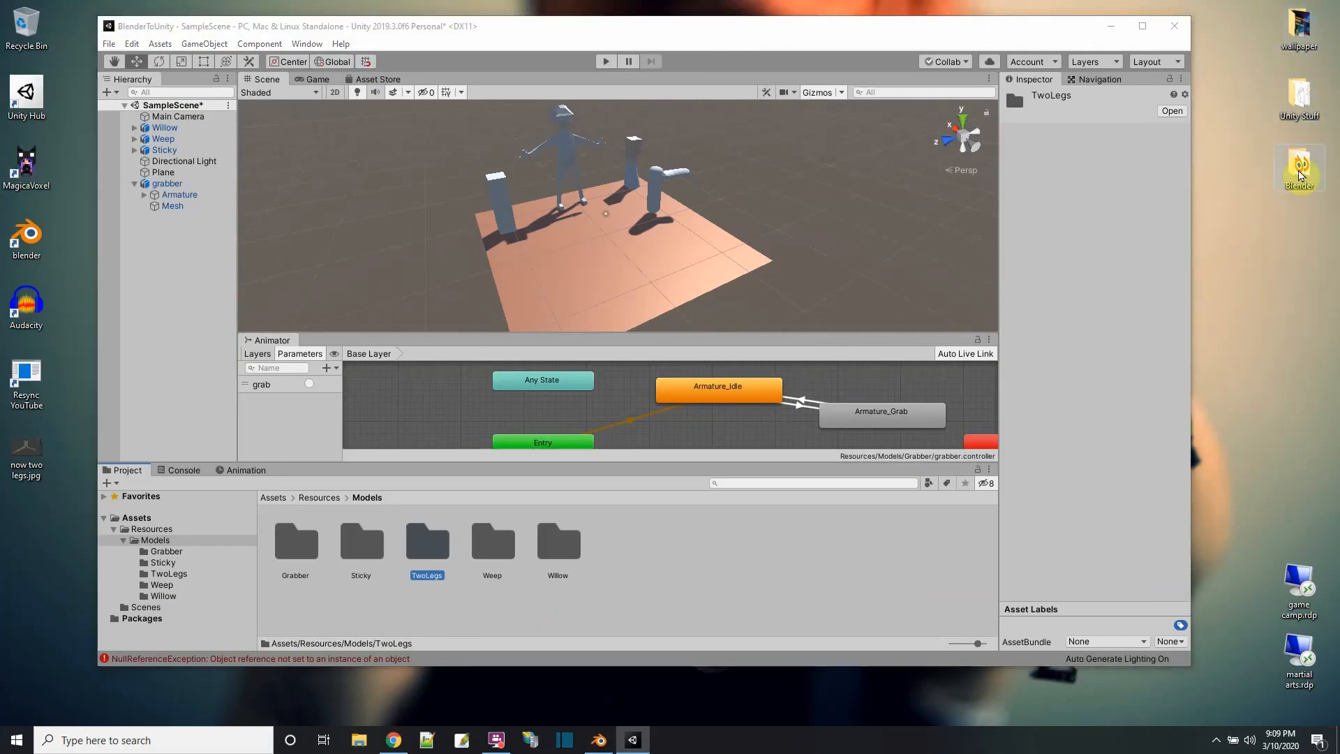
double_click(1299, 171)
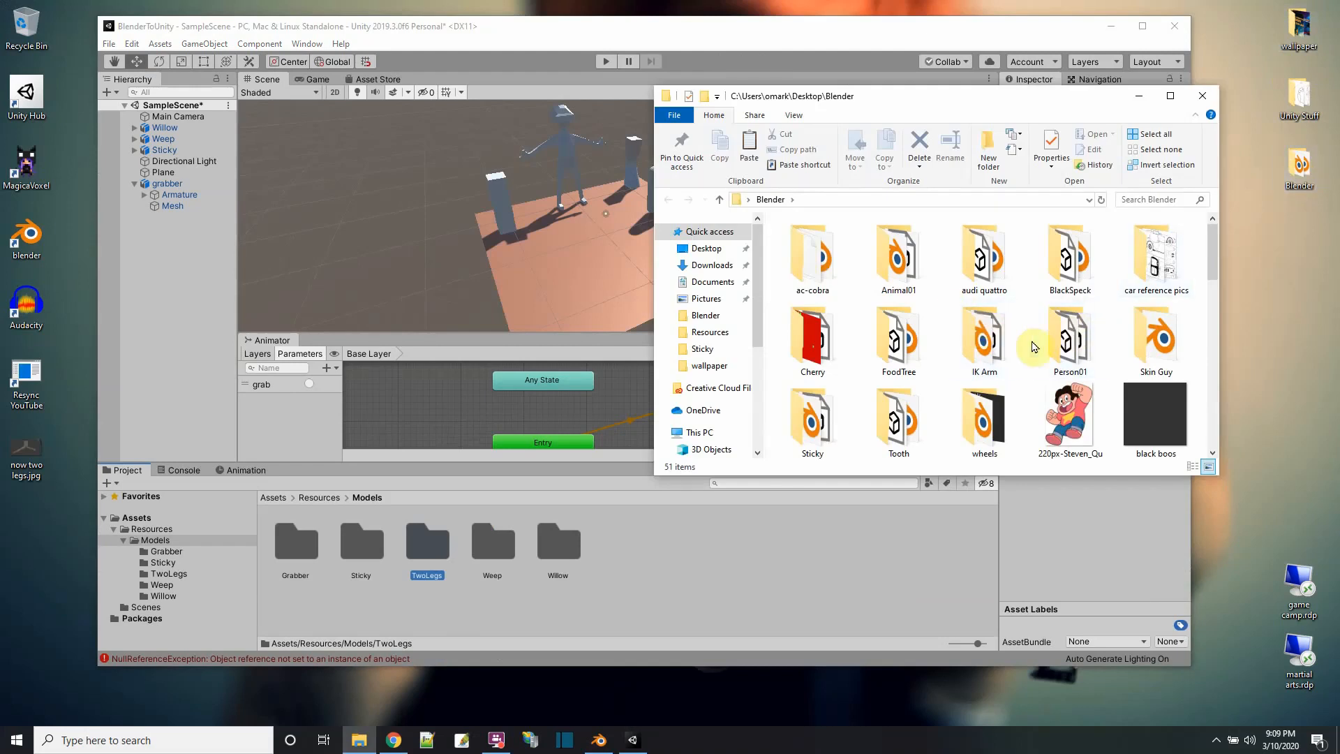
scroll(1029, 337, "down", 1)
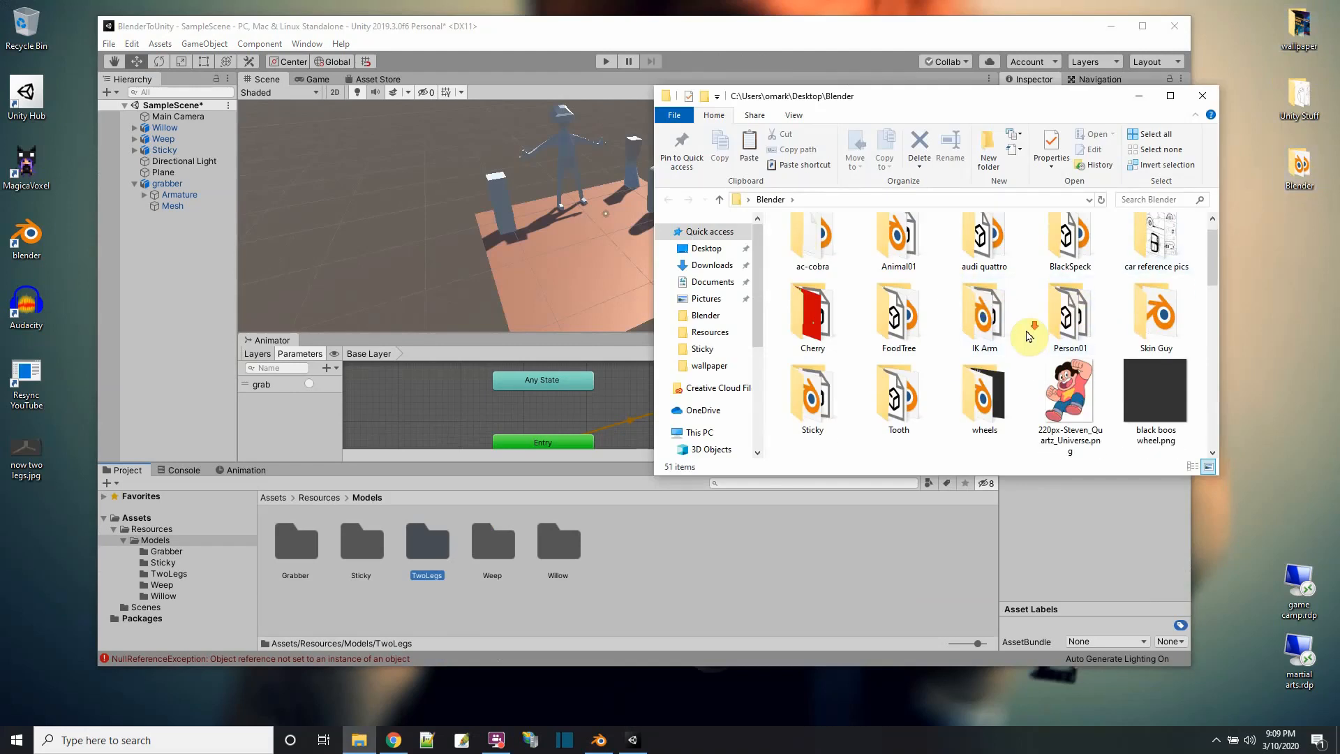
scroll(1029, 336, "down", 10)
scroll(1029, 337, "up", 10)
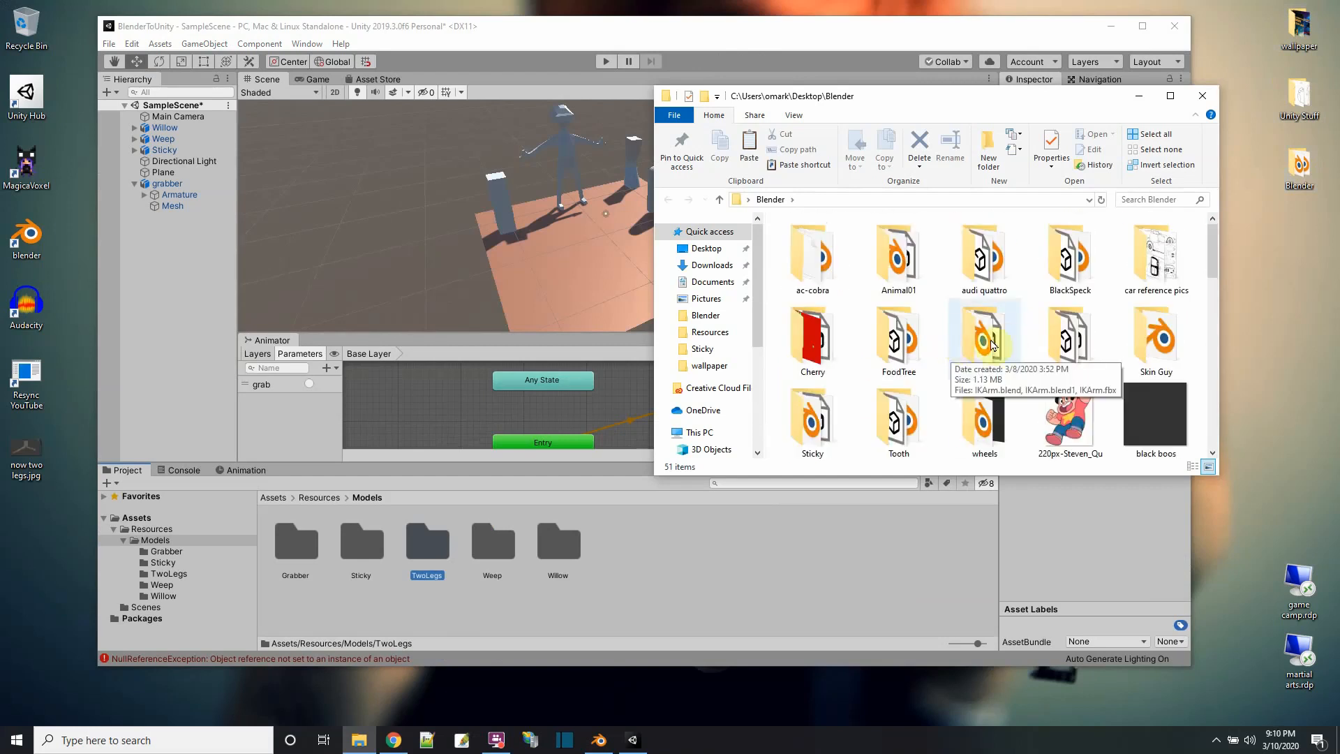
Step: Open the Animal01 folder in File Explorer and the TwoLegs folder in the Unity project
double_click(903, 264)
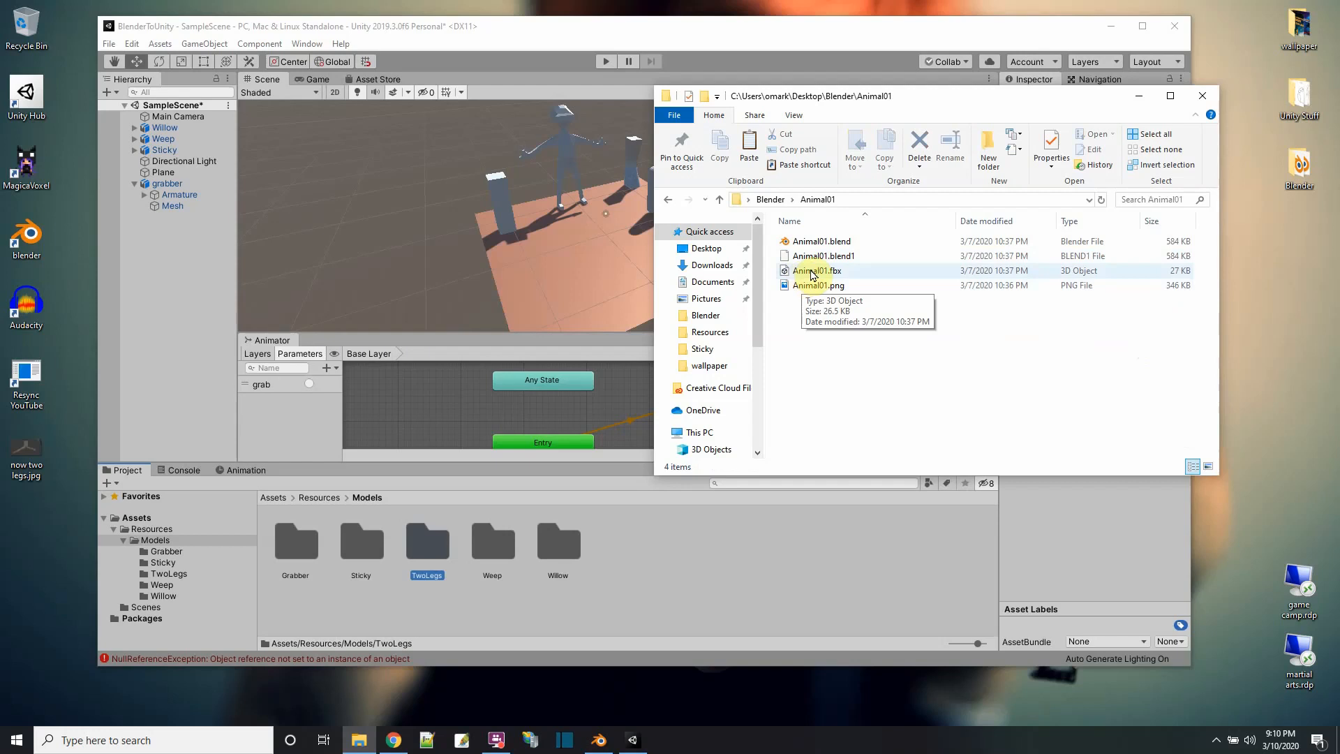
left_click(410, 542)
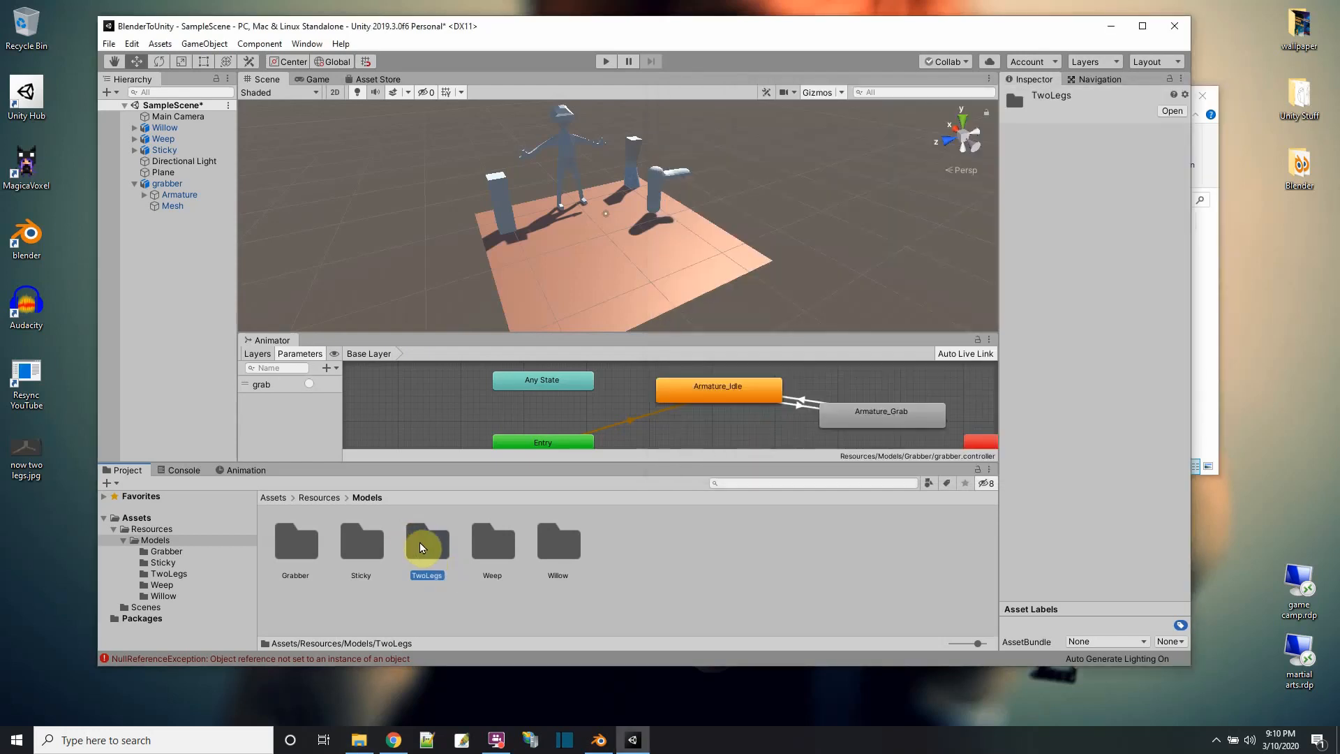
double_click(422, 546)
left_click(1218, 154)
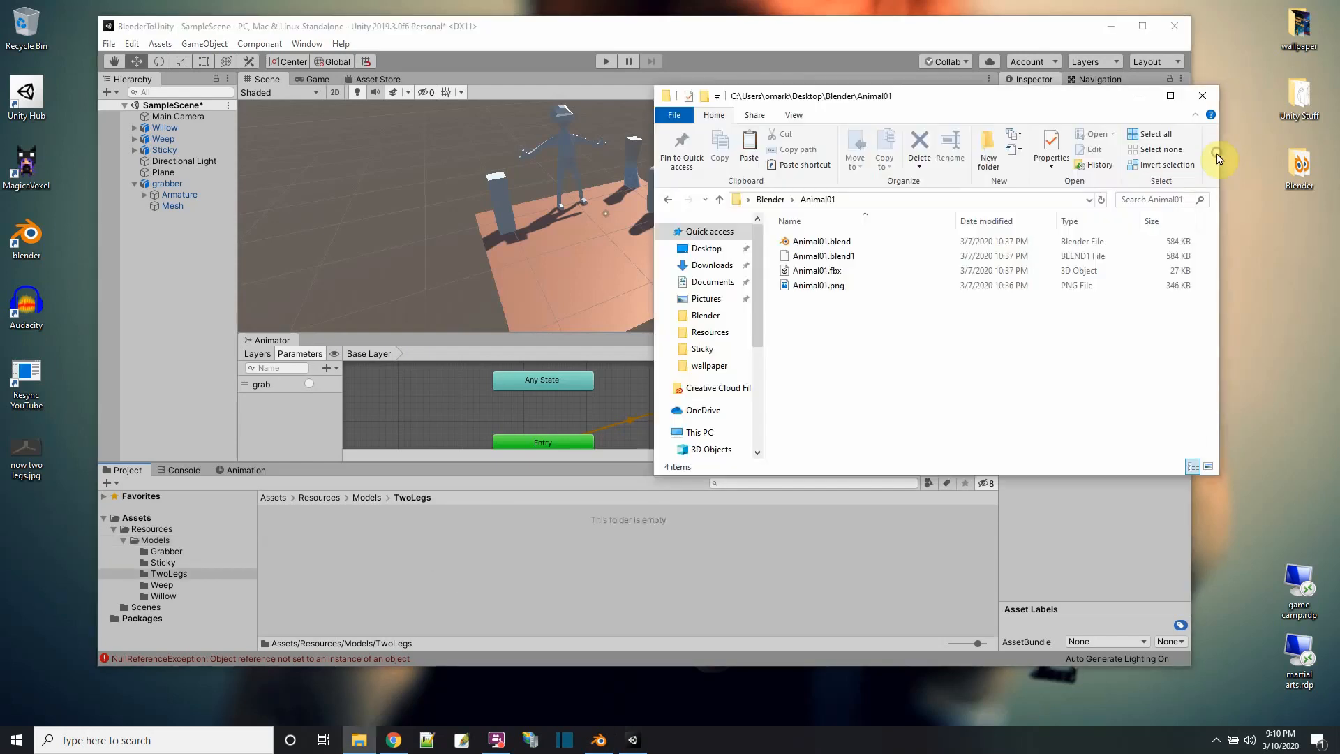
Step: Try importing Animal01.fbx into the TwoLegs project folder and delete the imported asset
left_click_drag(810, 271, 433, 555)
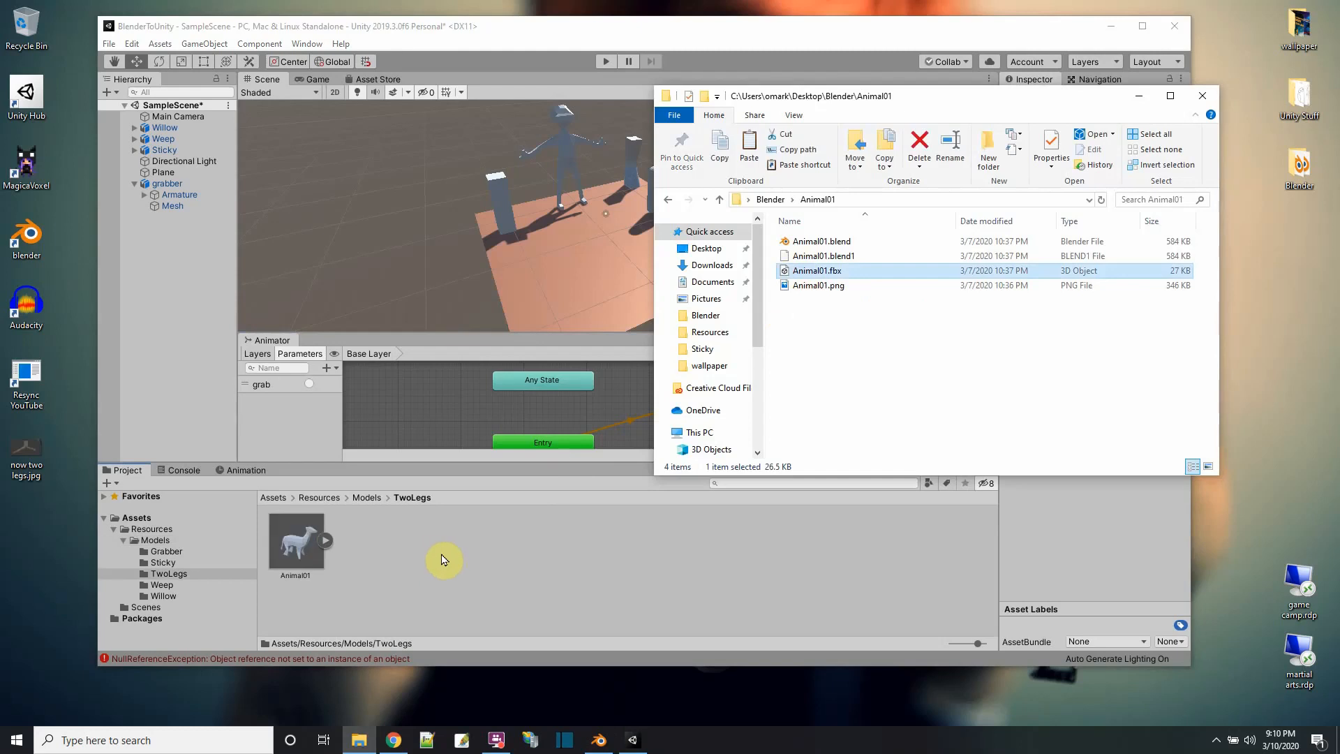
right_click(286, 538)
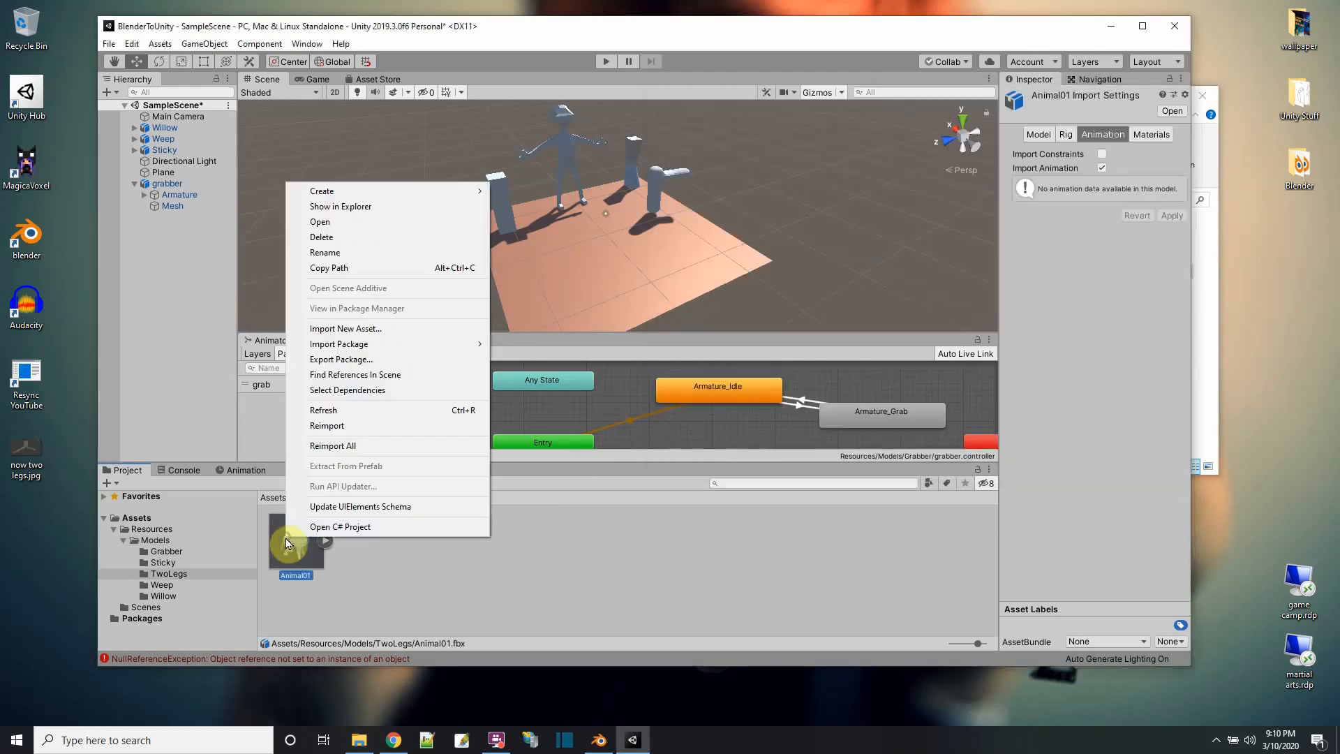
left_click(330, 222)
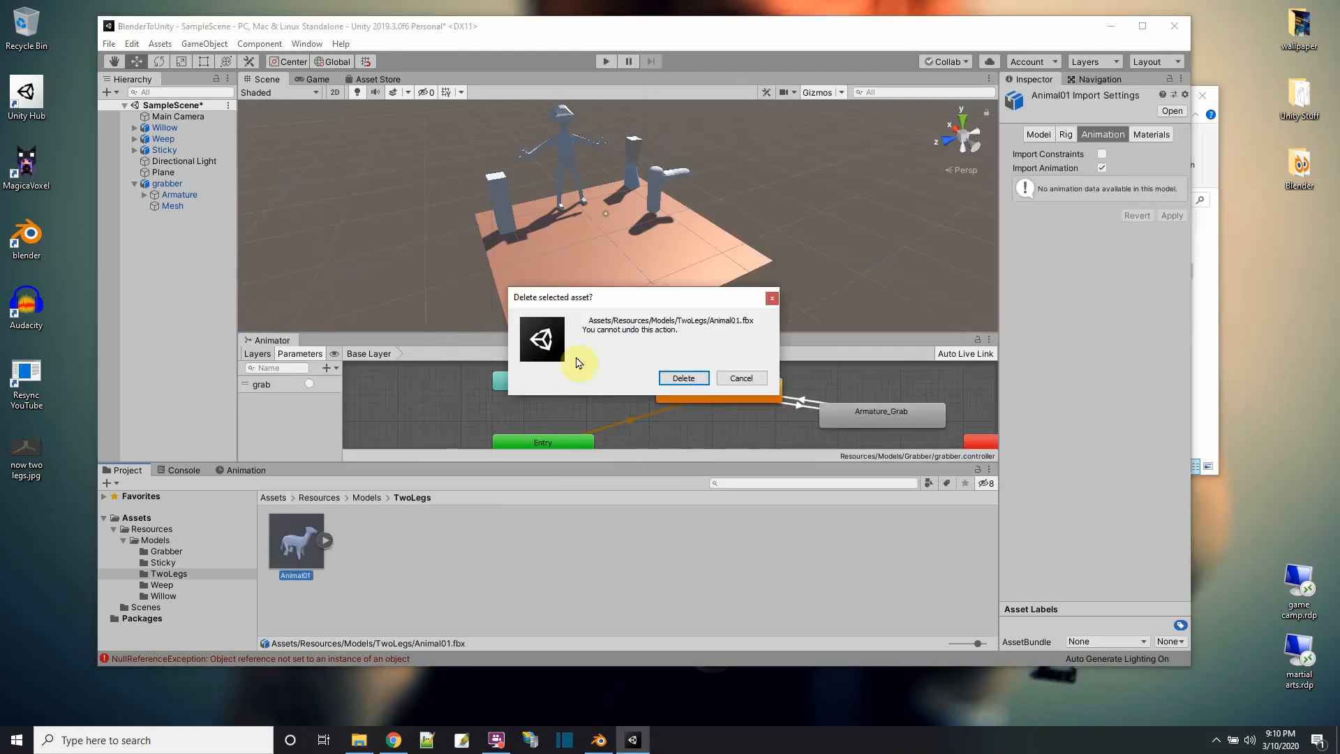
left_click(685, 380)
Step: Import now two legs.fbx from the desktop's Blender\Sticky folder into the TwoLegs project folder, then minimize File Explorer
left_click(1208, 251)
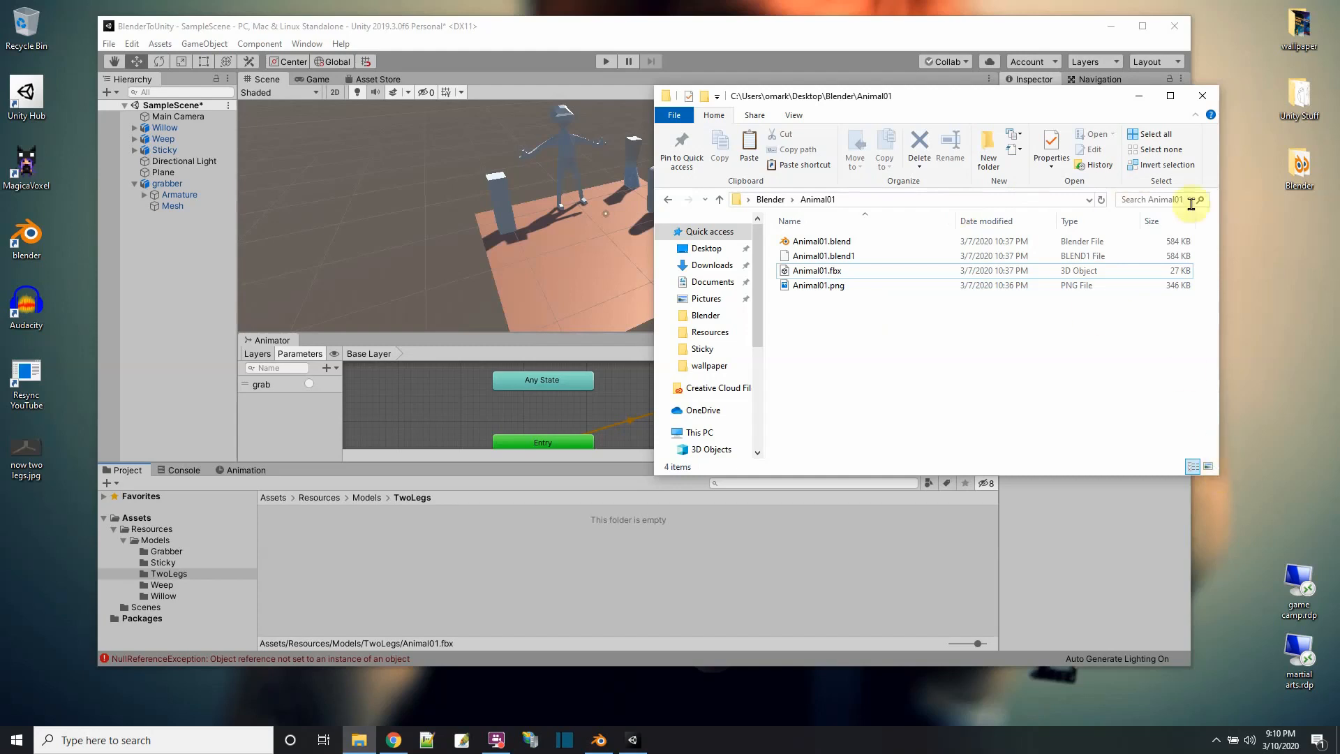
left_click(1202, 96)
double_click(1300, 166)
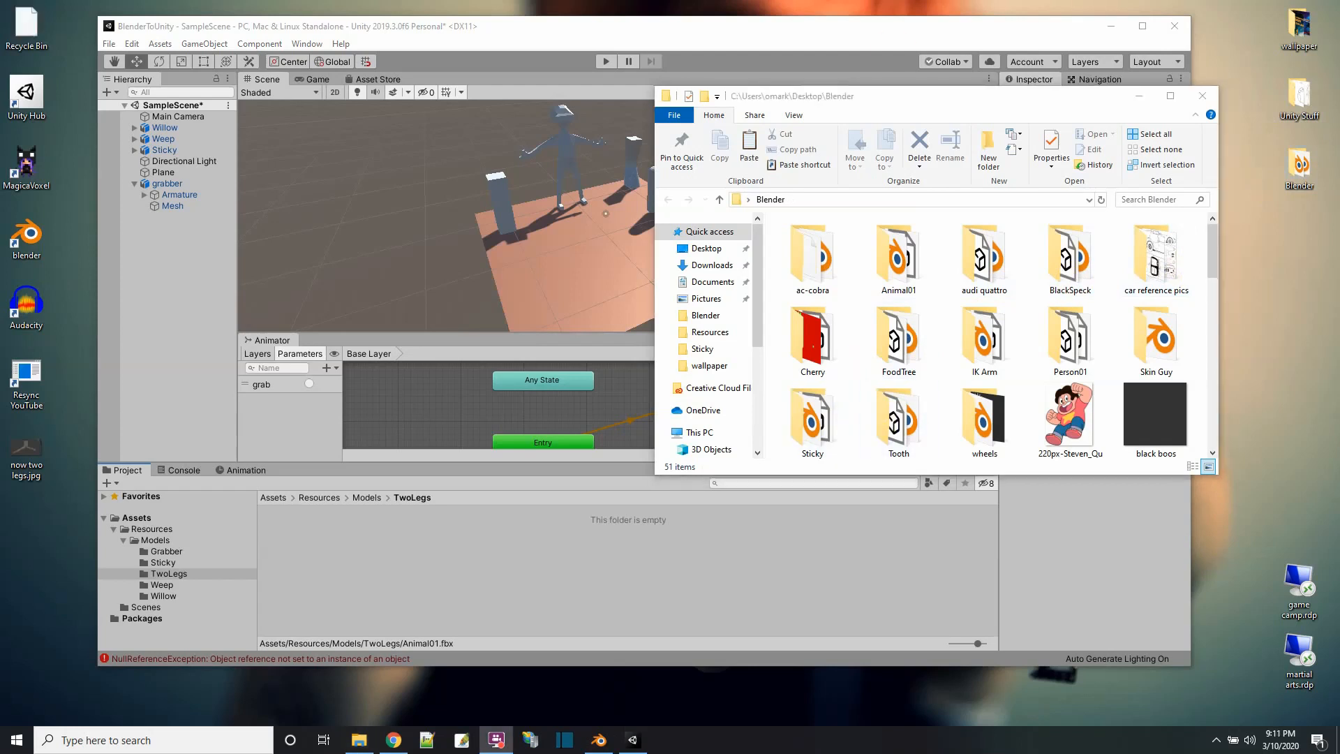
double_click(818, 418)
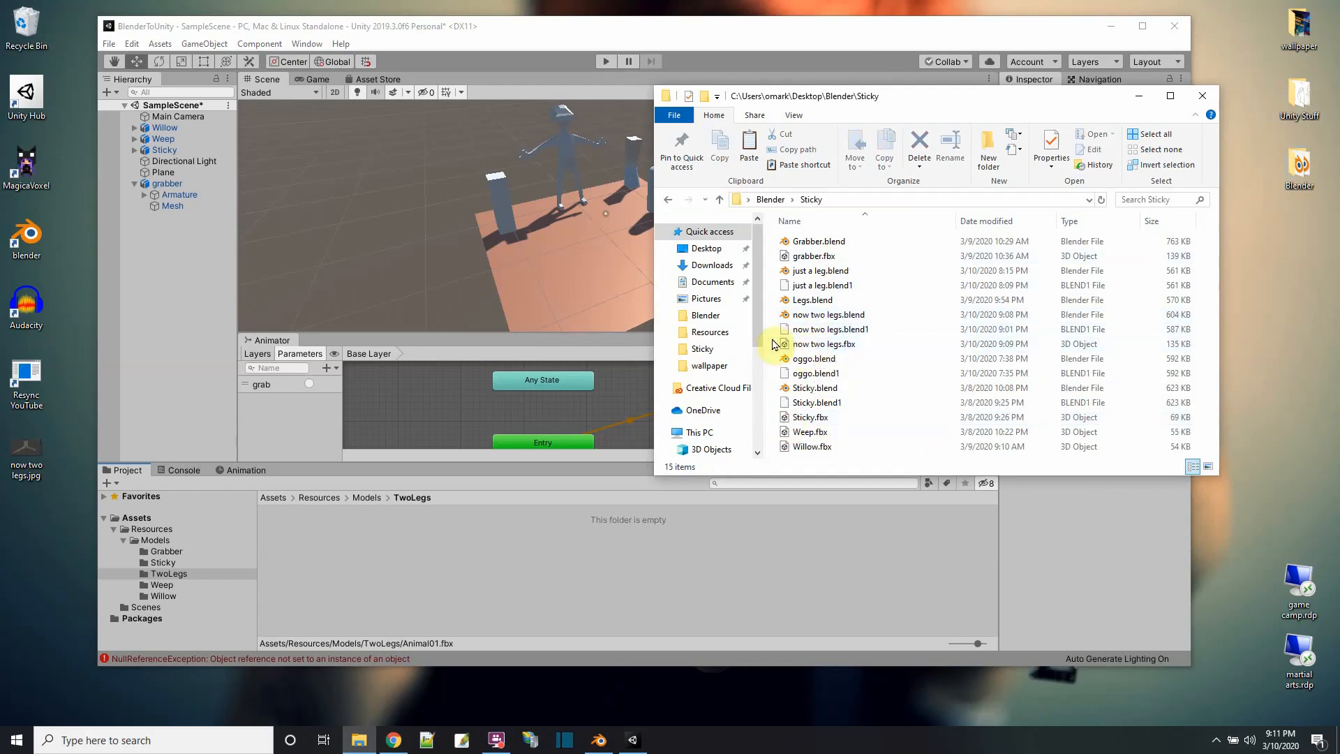
left_click_drag(807, 349, 422, 559)
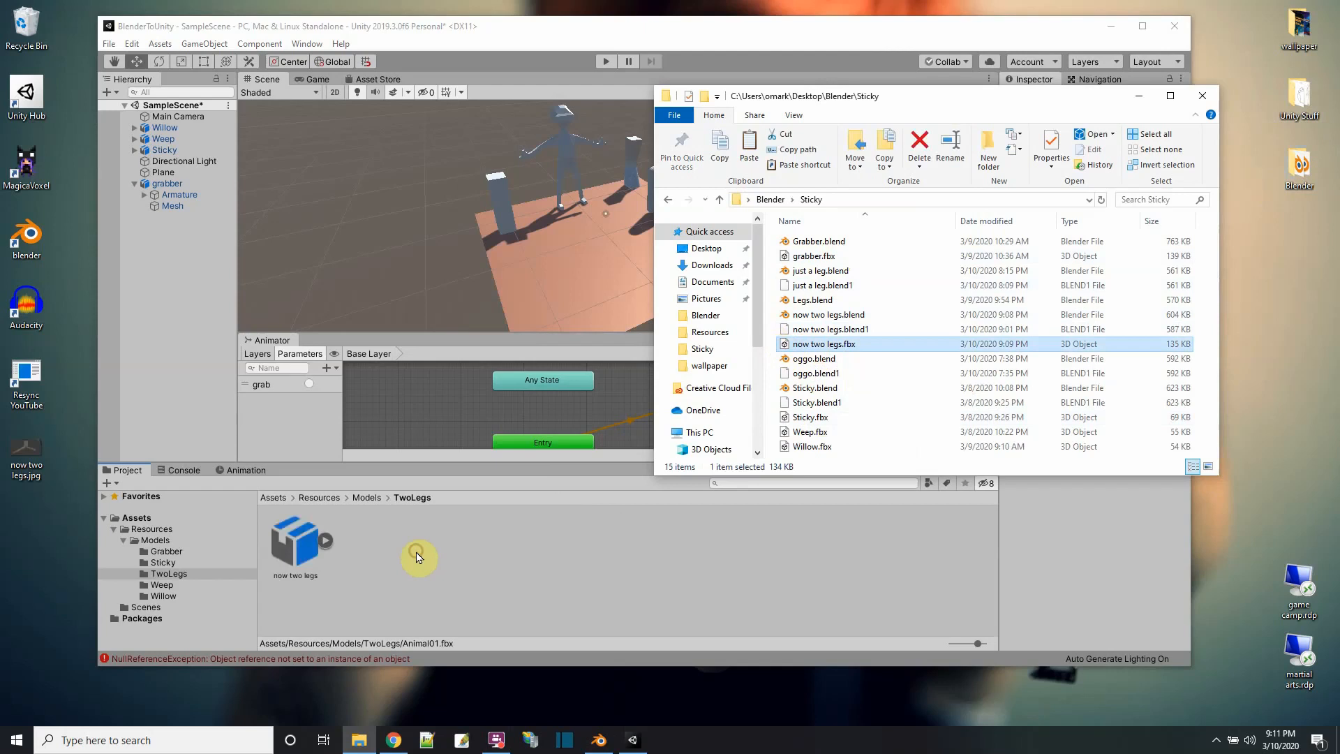
left_click(1139, 97)
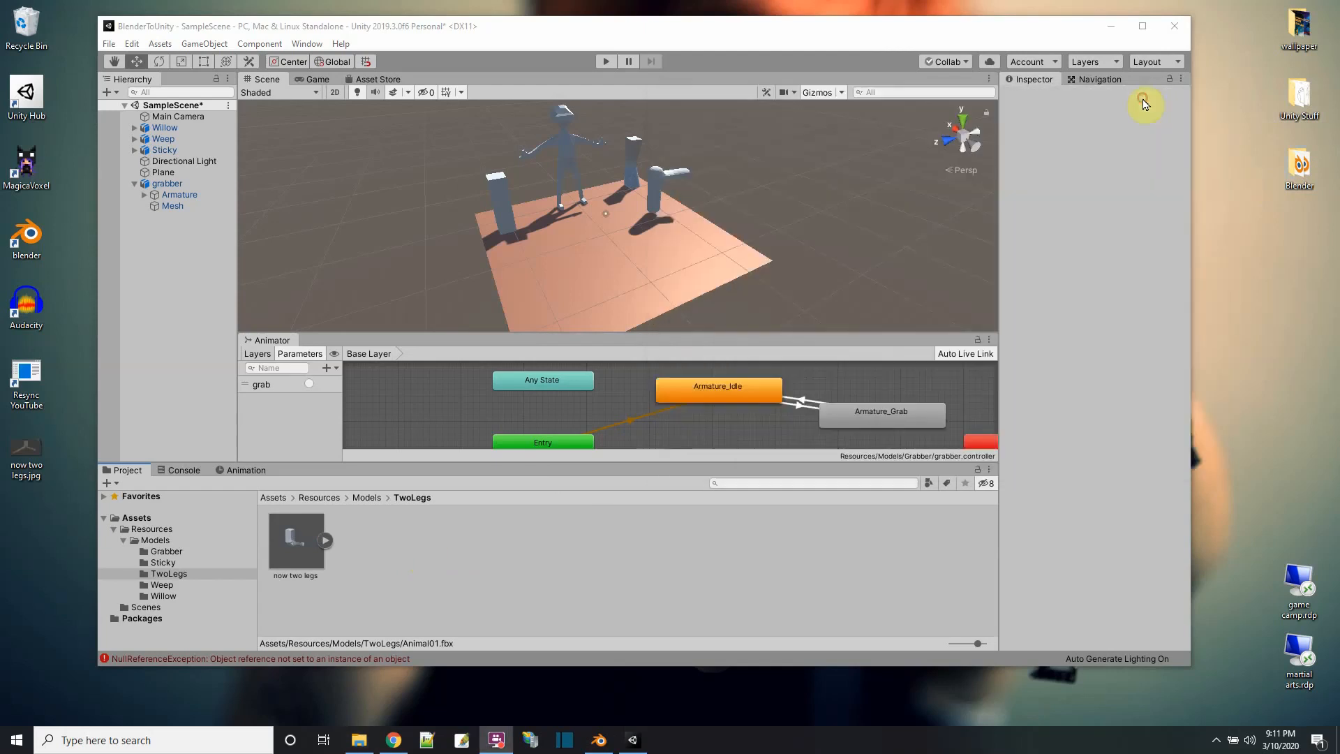
Step: Inspect the two animation clips inside the now two legs model and duplicate both as separate assets in the TwoLegs folder
left_click(326, 542)
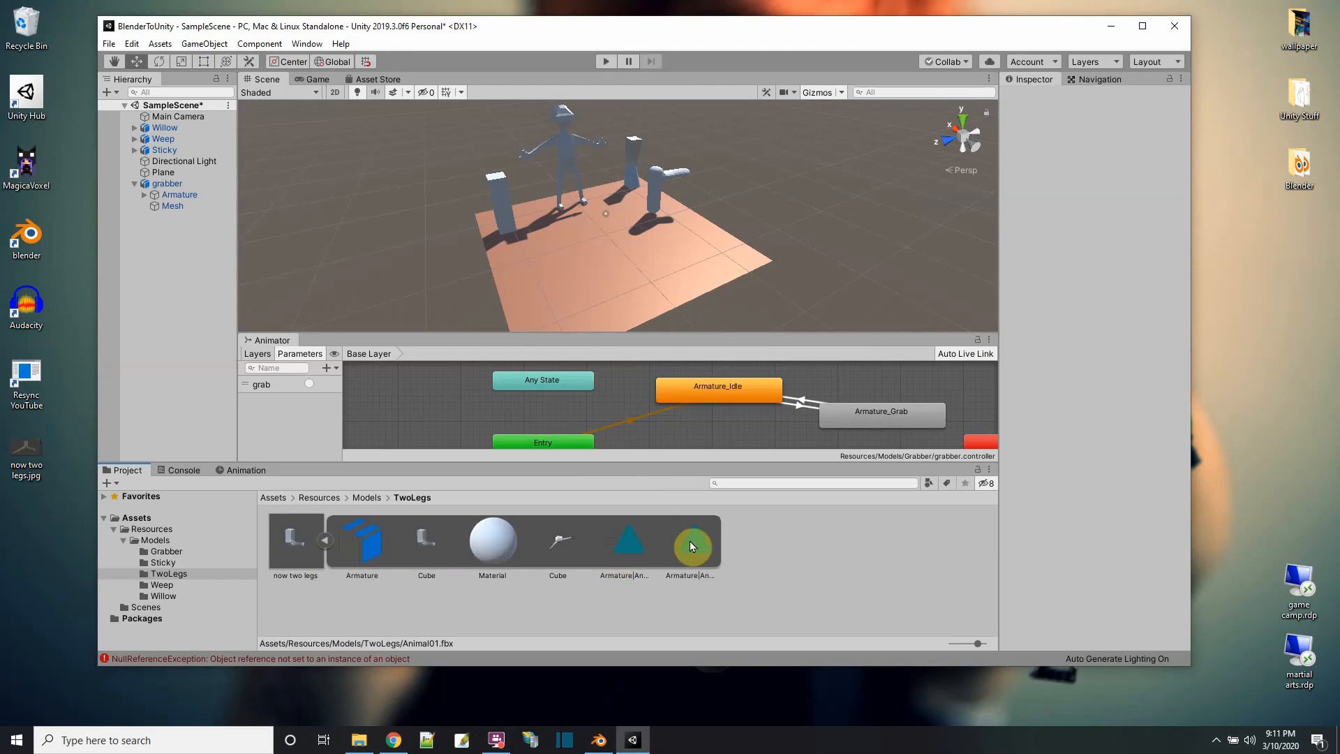
left_click(627, 548)
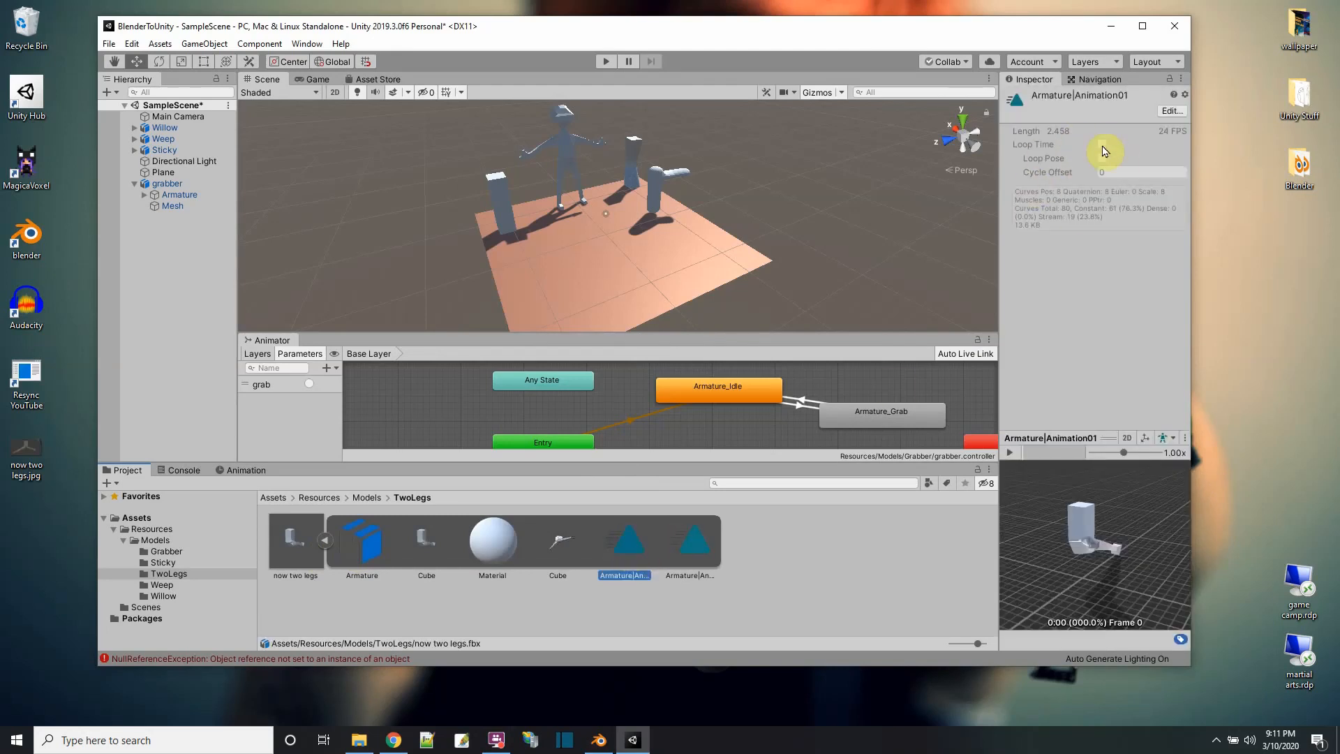
left_click(688, 549)
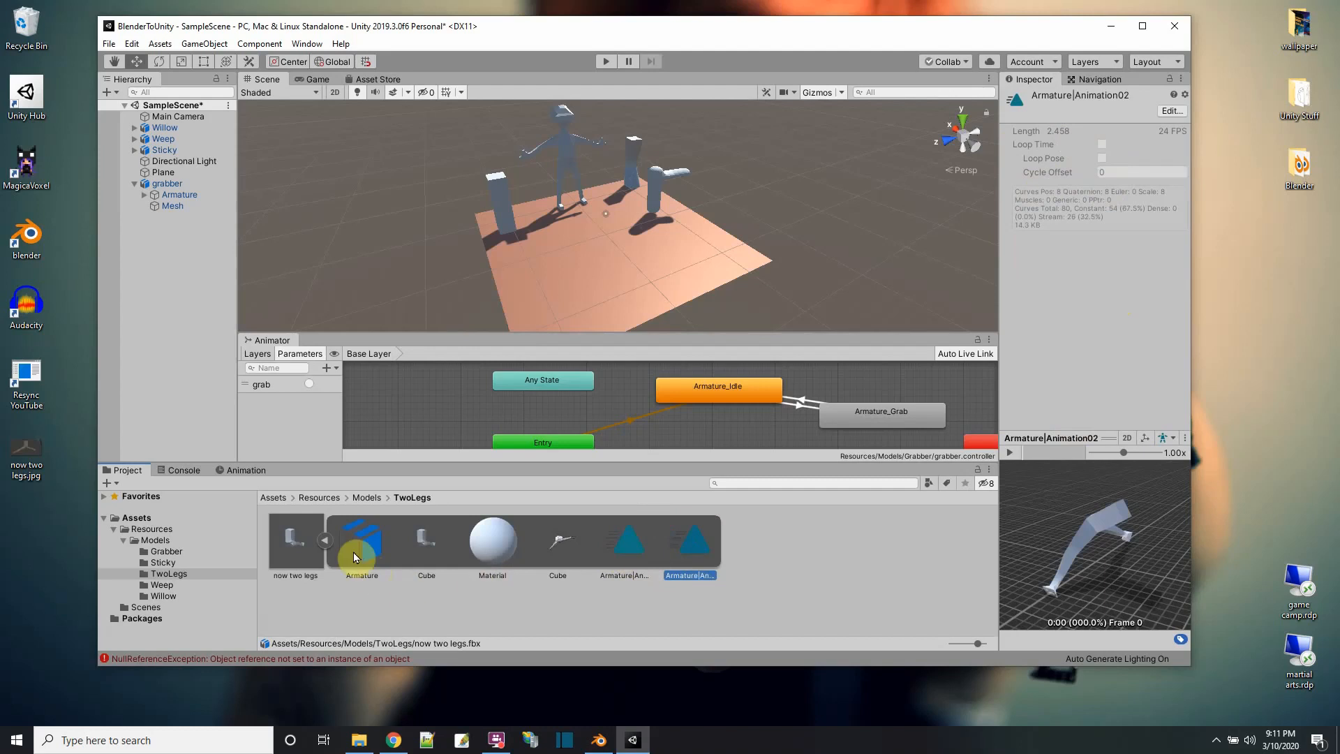
left_click(627, 542)
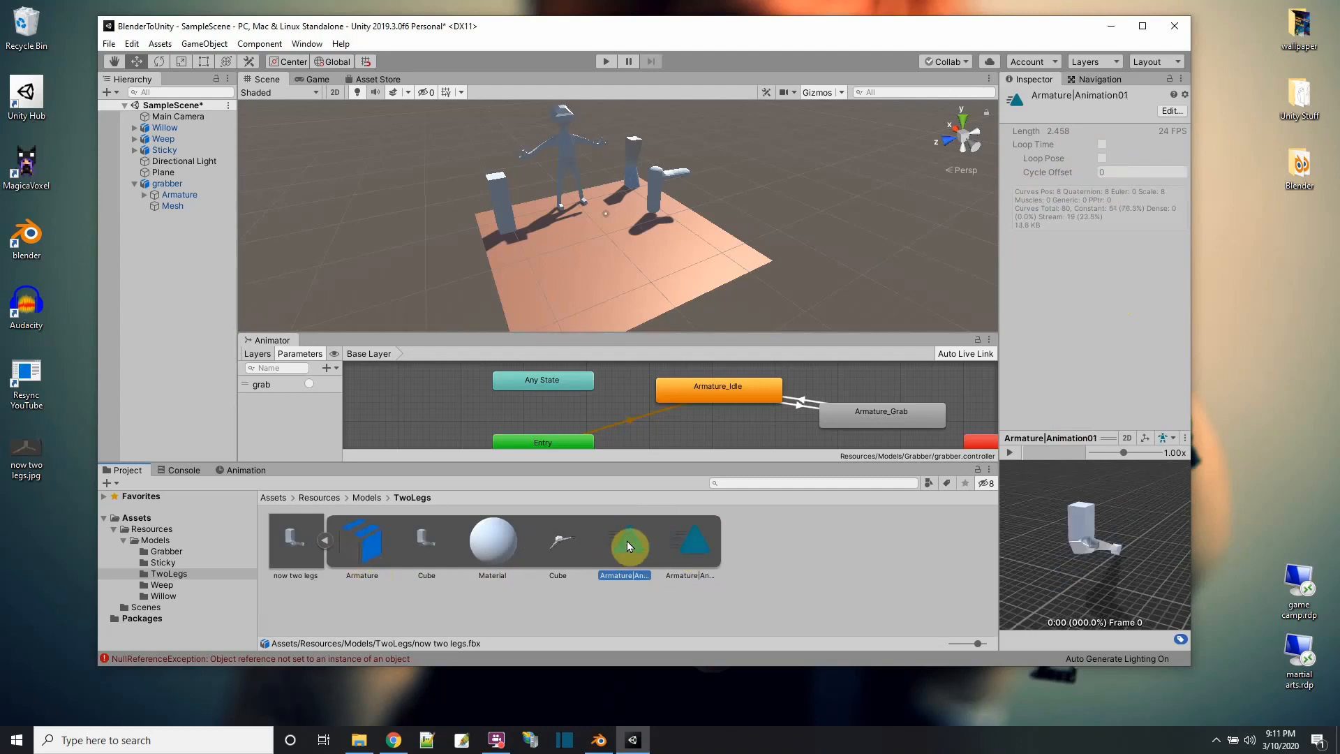
key("ctrl+d")
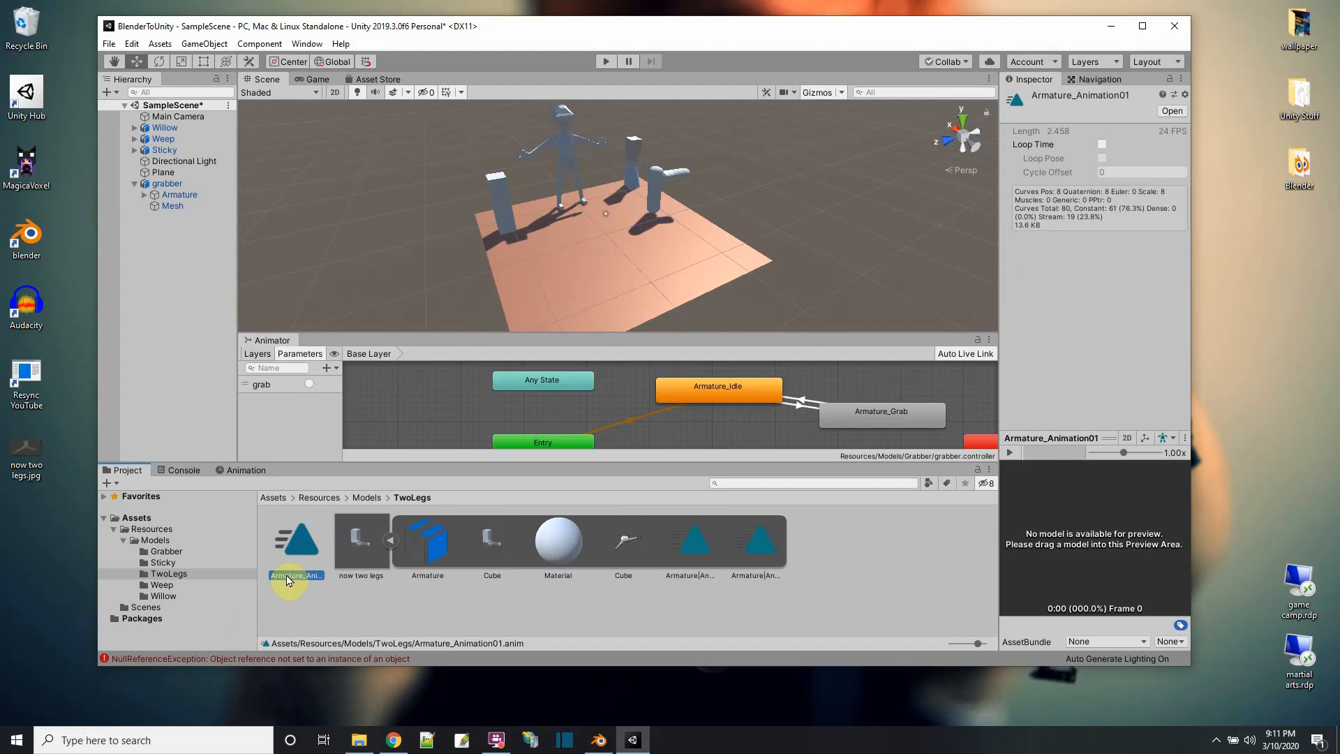
left_click(767, 546)
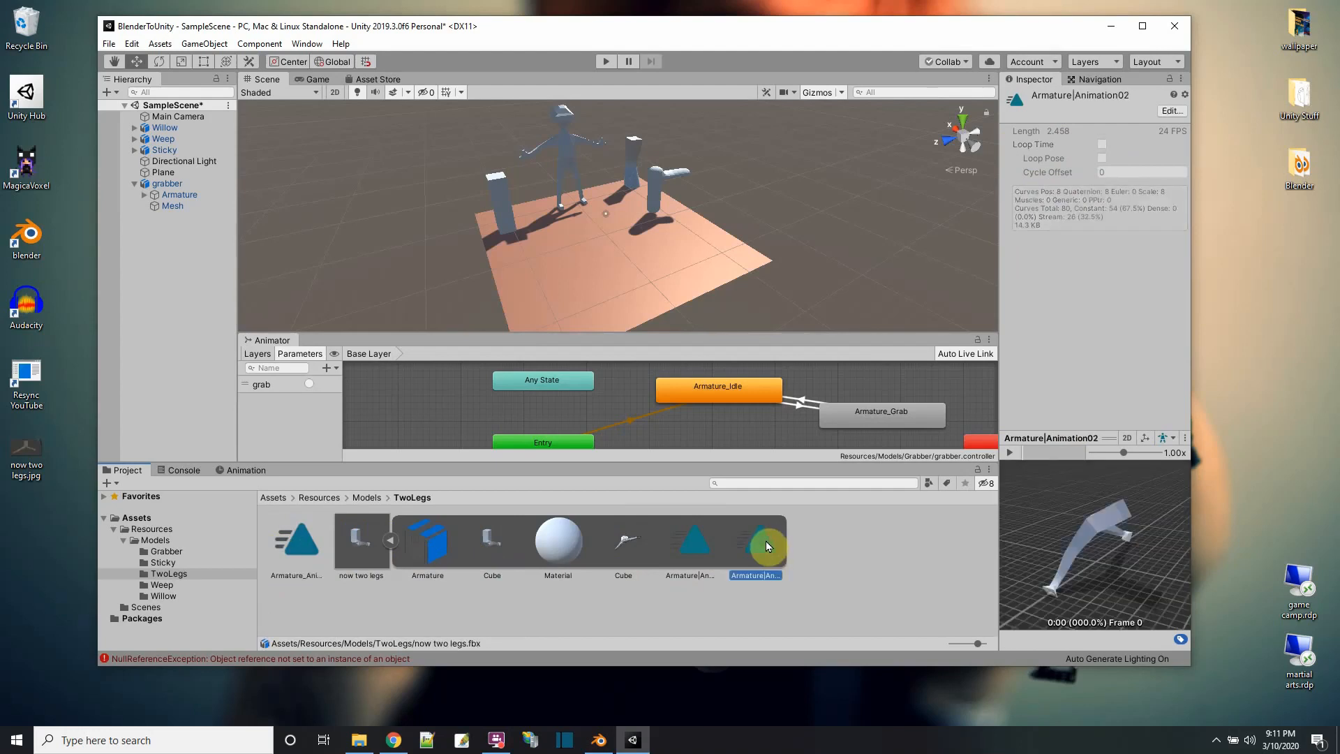
key("ctrl+d")
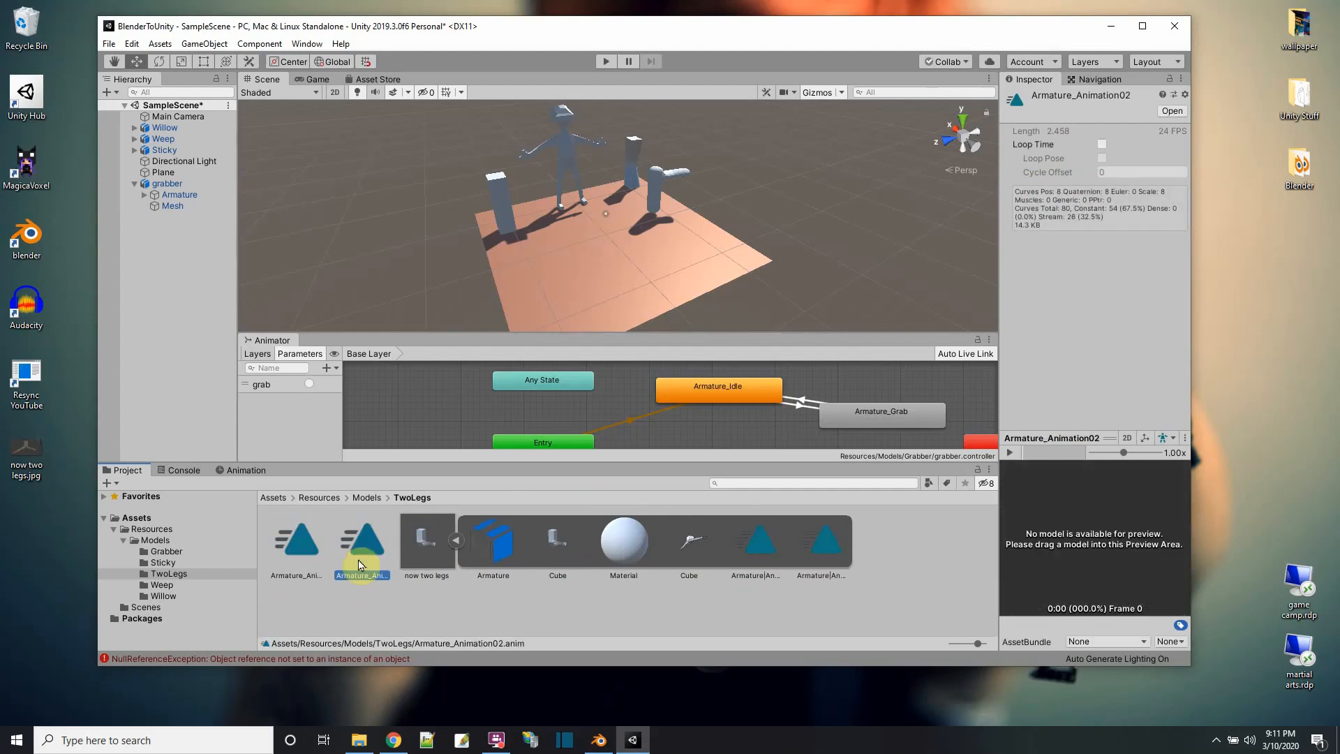
left_click(454, 543)
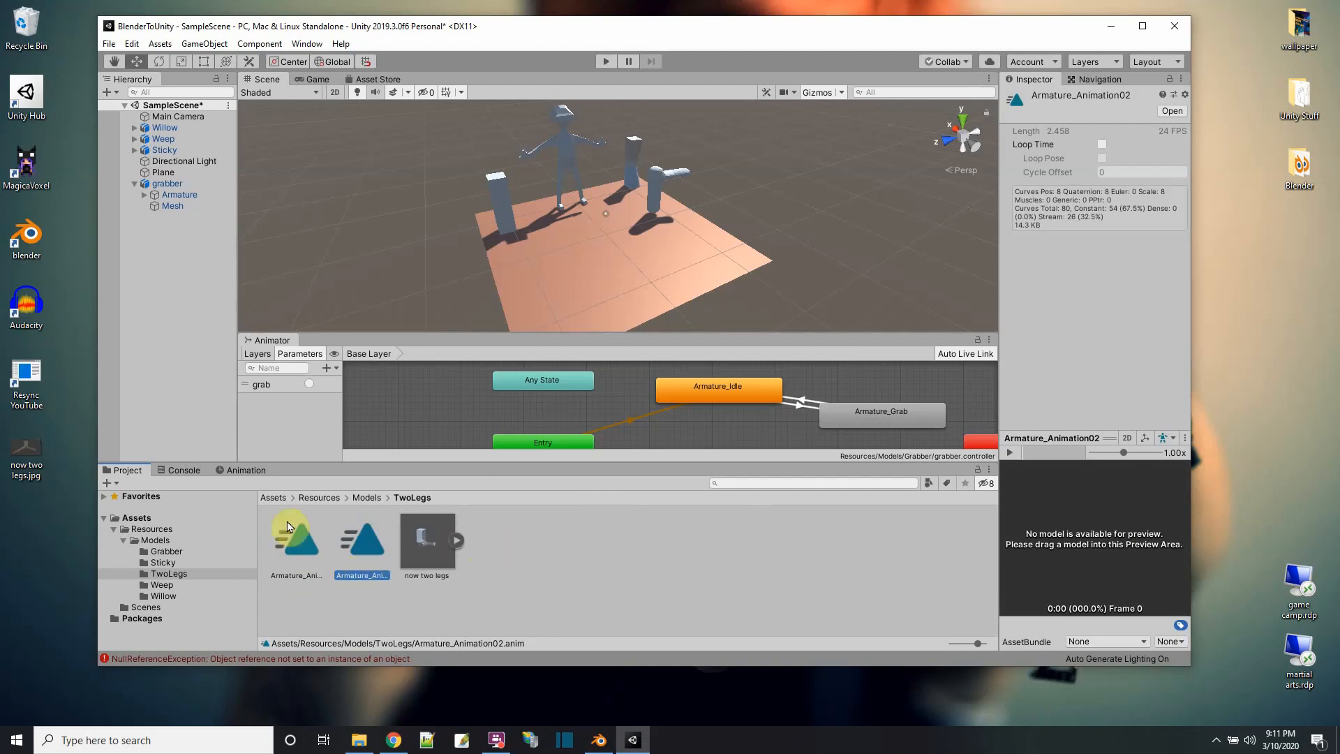
Step: Enable Loop Time on the duplicated Armature_Animation01 and Armature_Animation02 clips
left_click(304, 548)
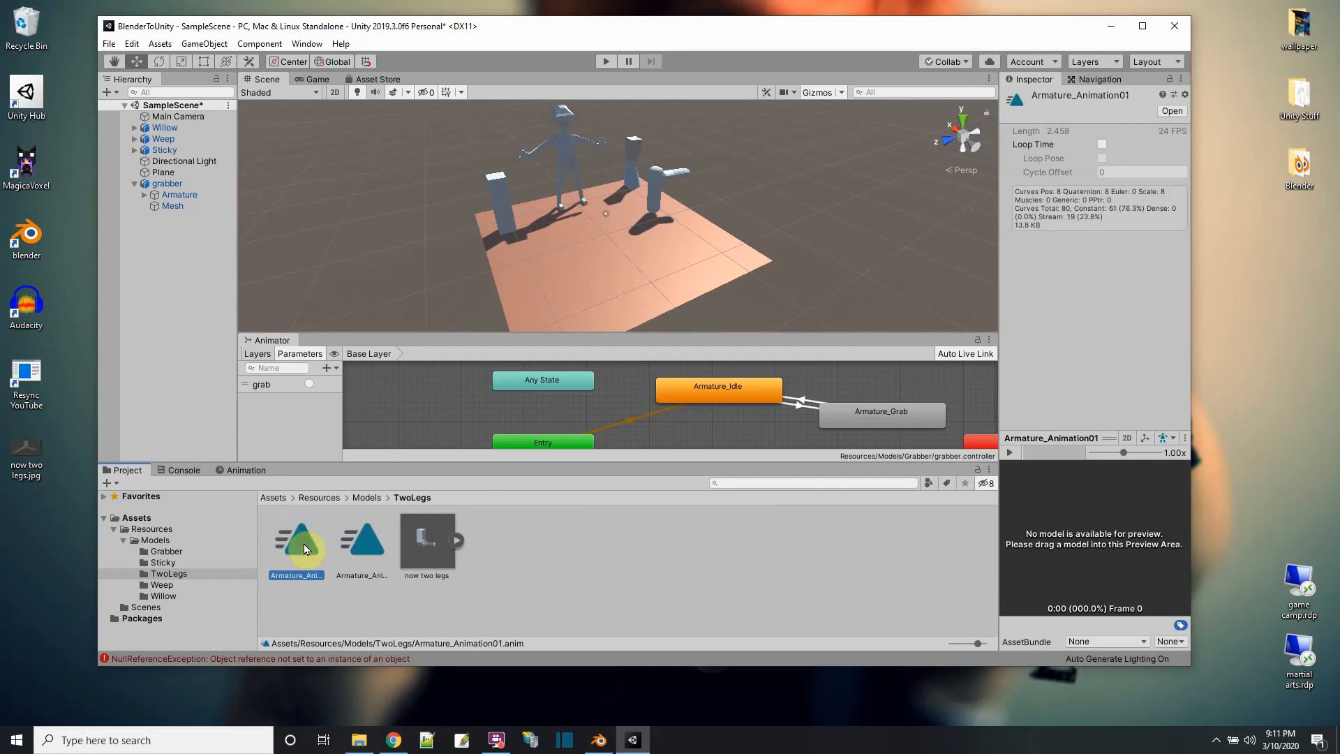
left_click(1102, 144)
left_click(363, 550)
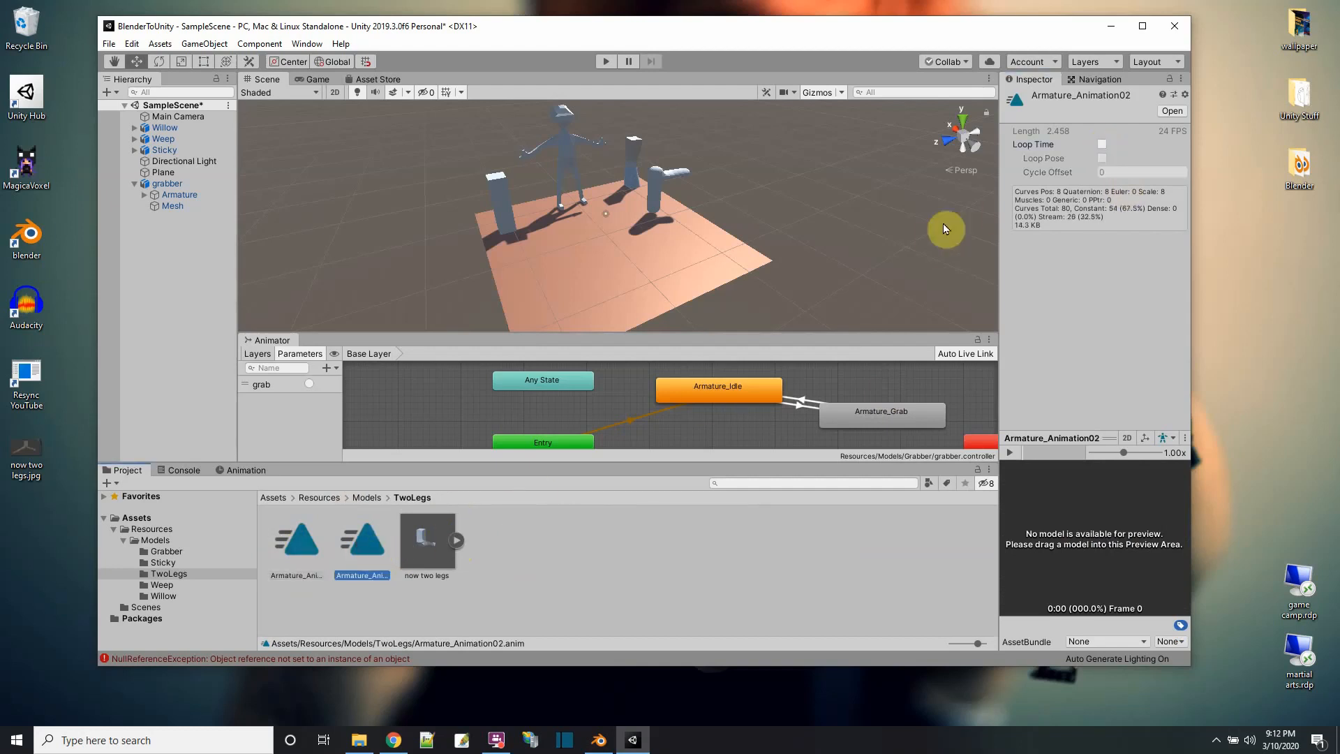
left_click(1103, 144)
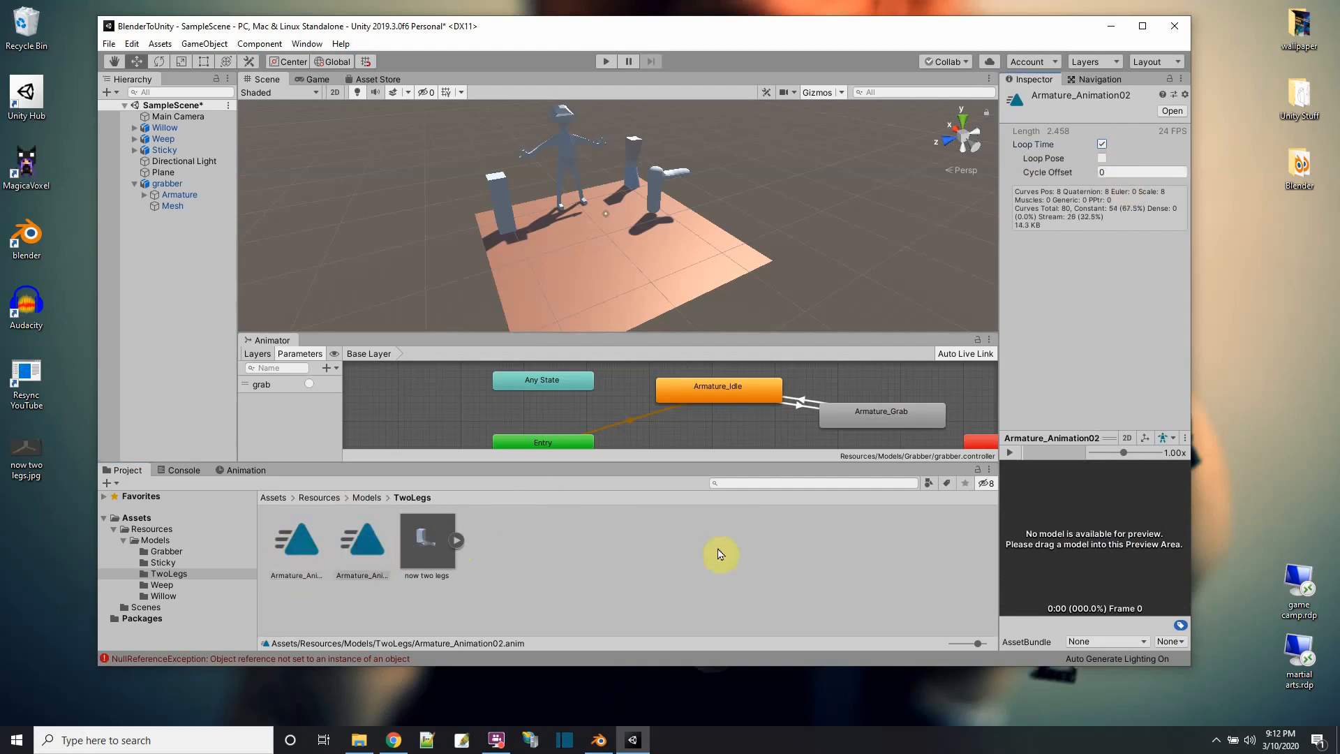
Step: Place the now two legs model on the plane in the scene and rotate it about -73 degrees around Y
left_click(628, 571)
left_click(432, 547)
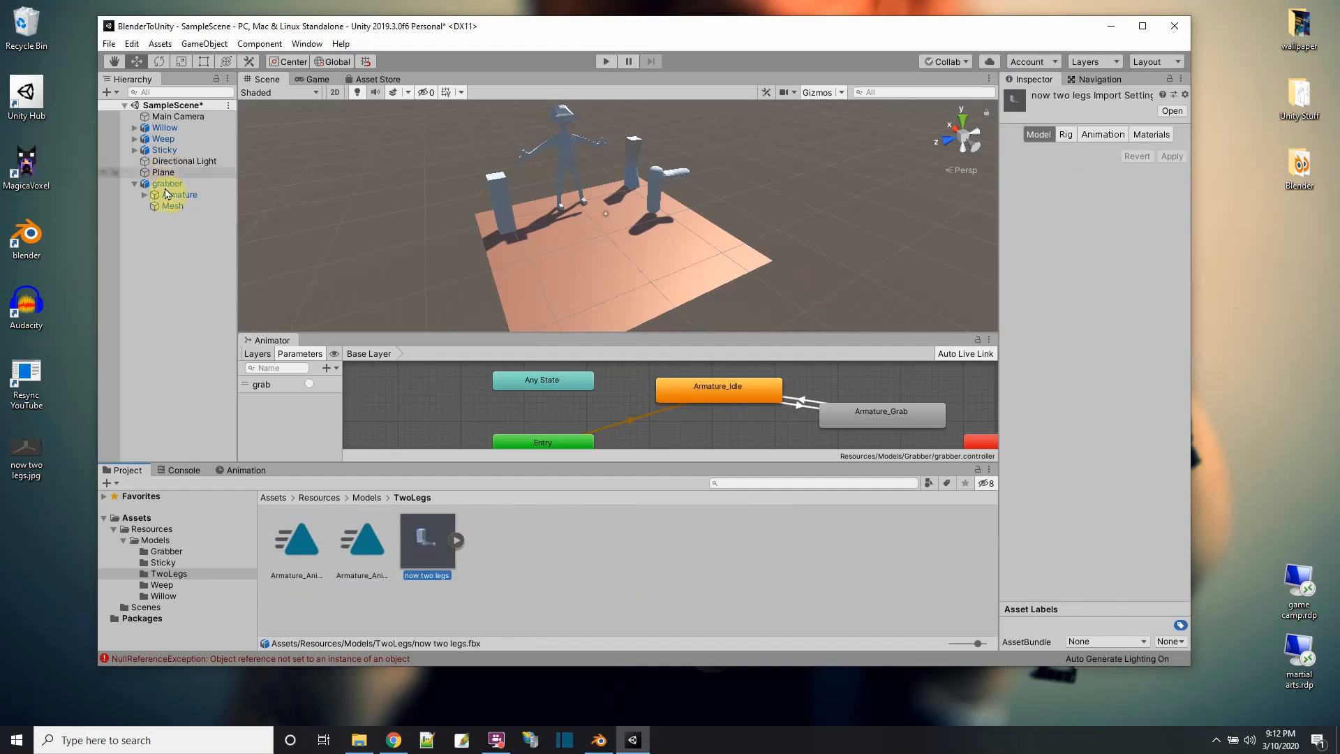
left_click_drag(425, 551, 631, 245)
left_click(161, 63)
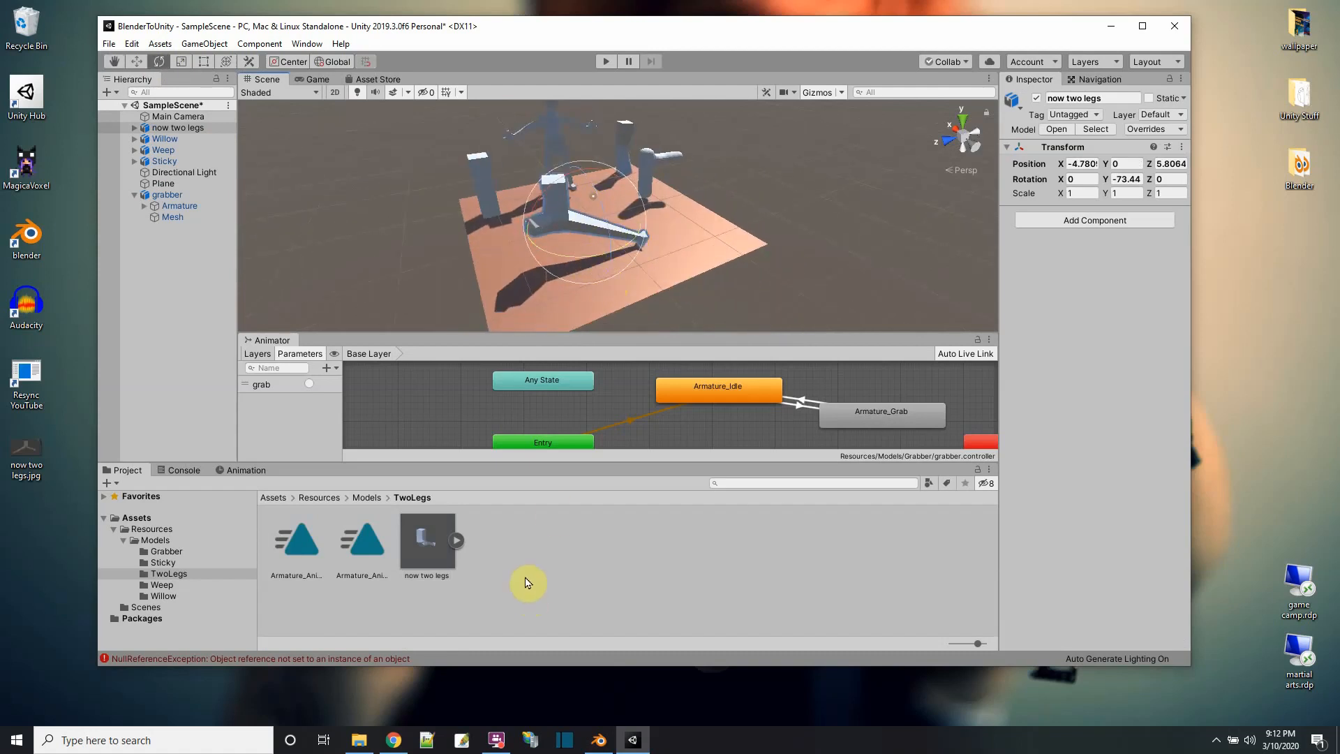
Step: Create an Animator Controller named nowtwolegs in the TwoLegs folder
right_click(499, 583)
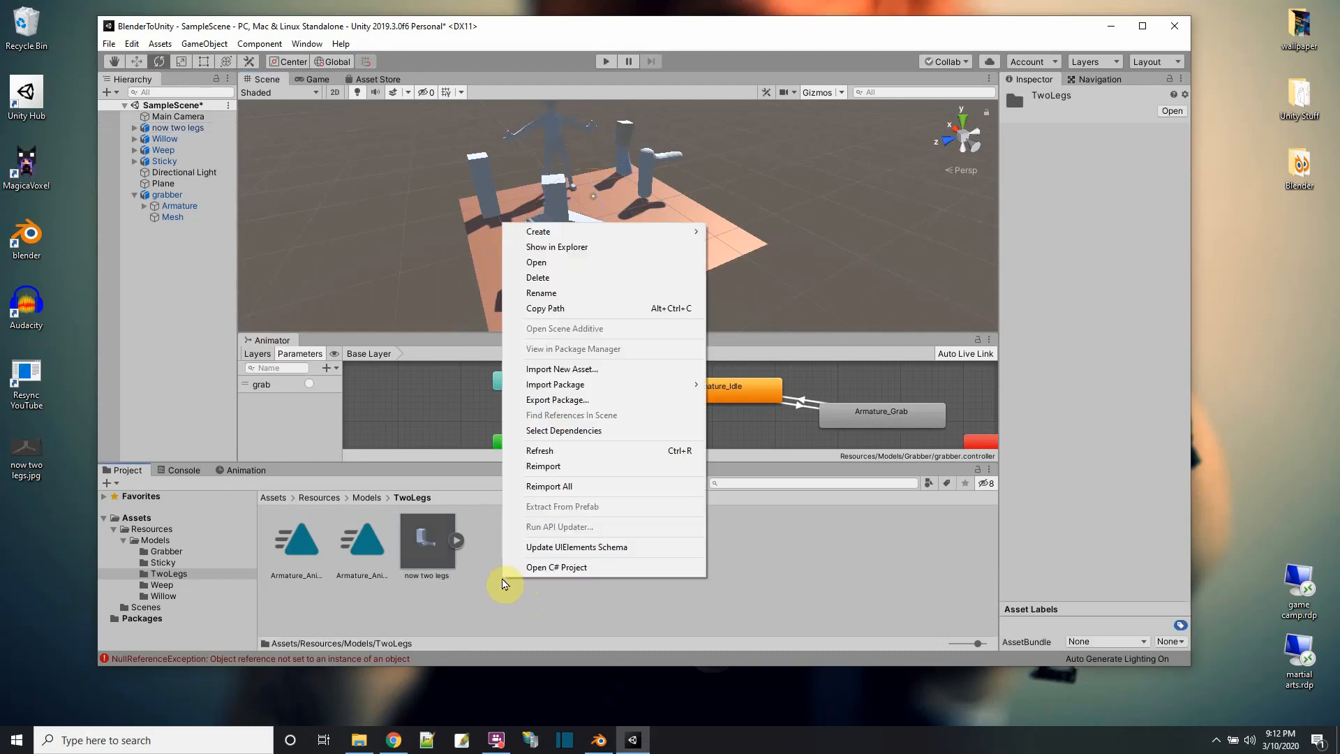
mouse_move(556, 231)
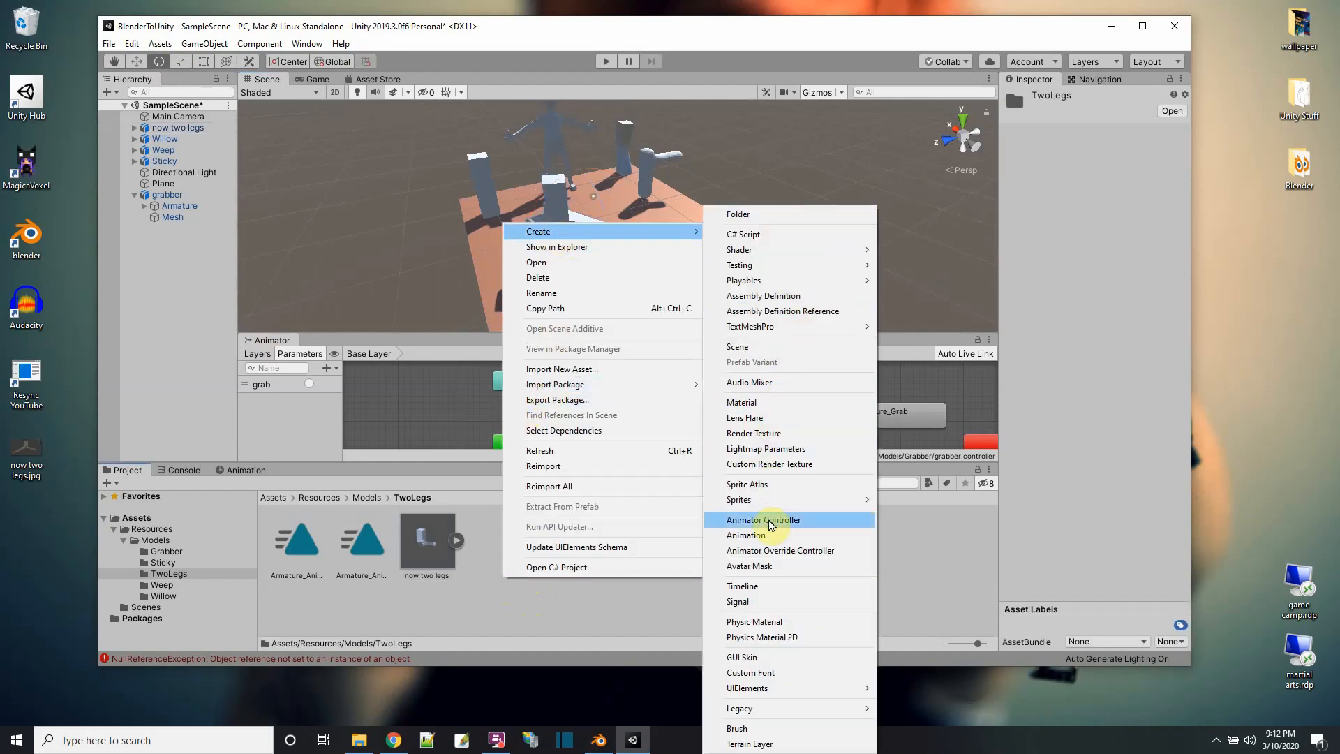
left_click(766, 520)
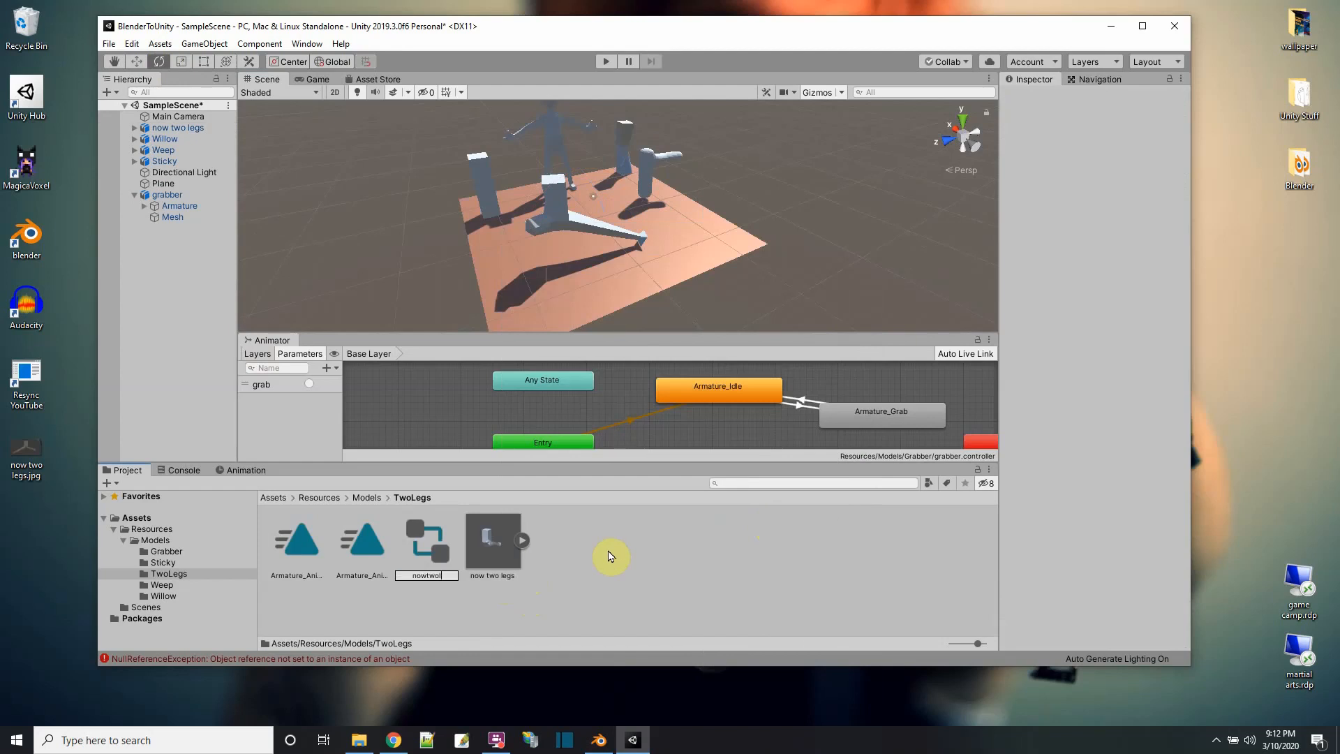
key("Return")
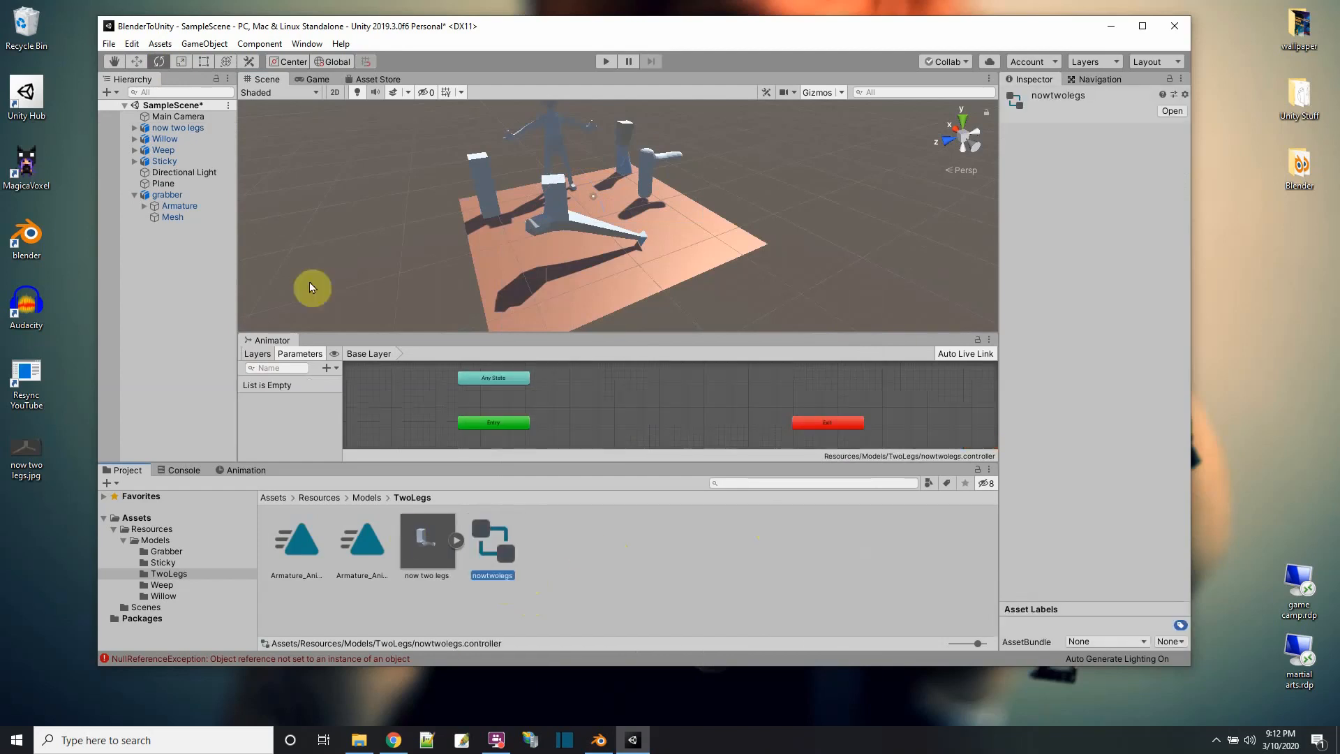
Step: Add an Animator component to the now two legs scene object and assign the nowtwolegs controller to it
left_click(175, 128)
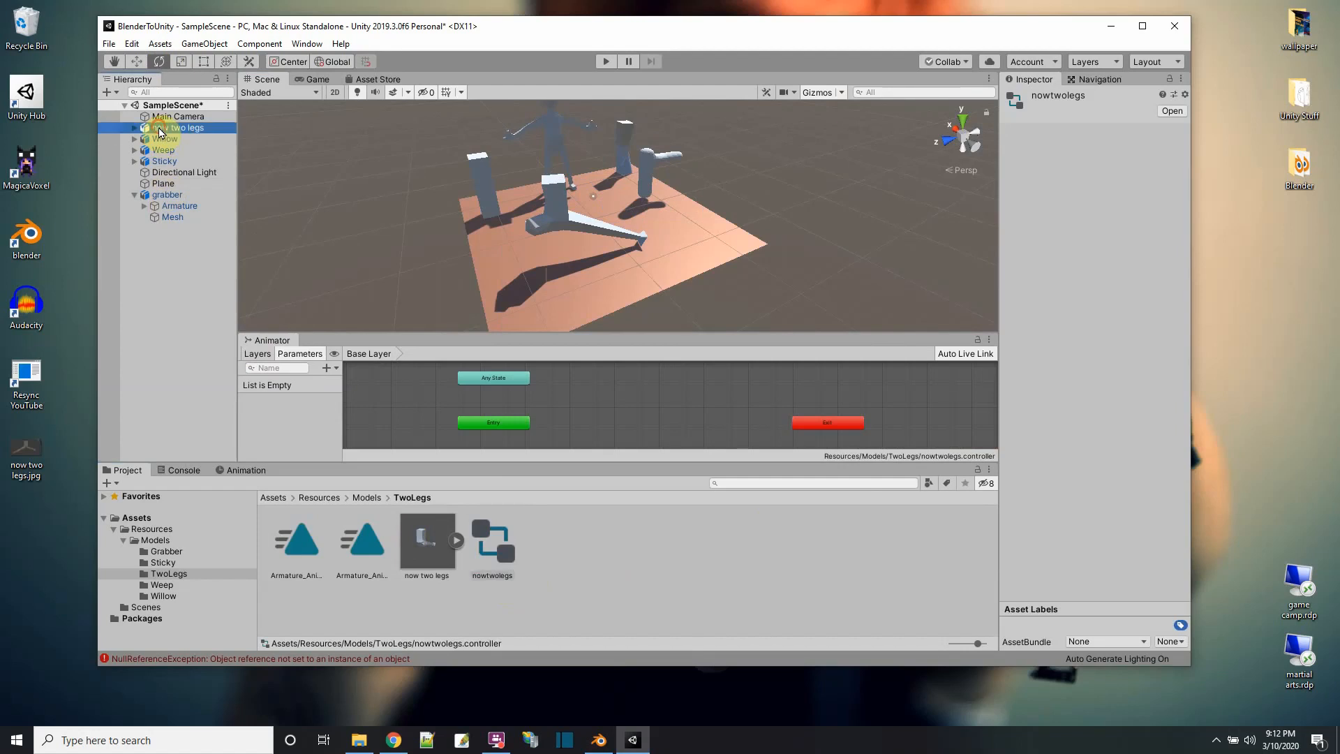
left_click(1072, 221)
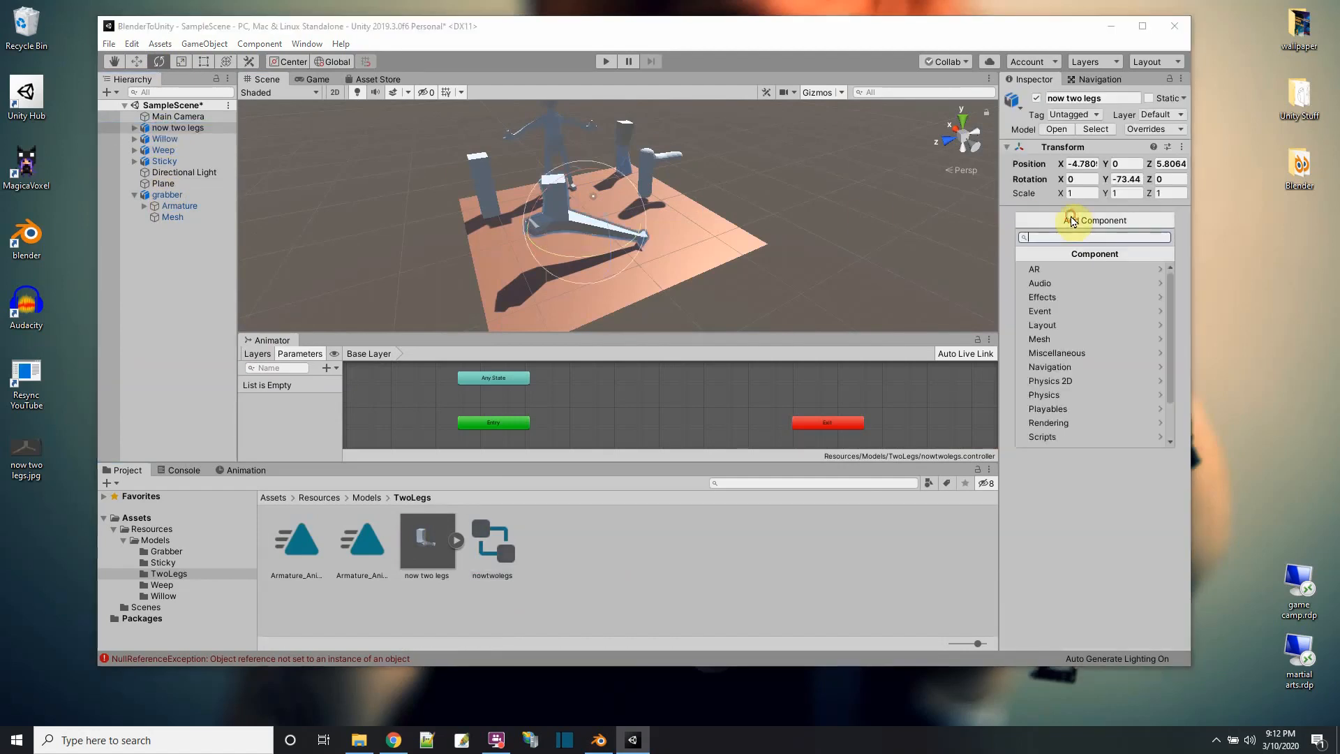
left_click(1063, 354)
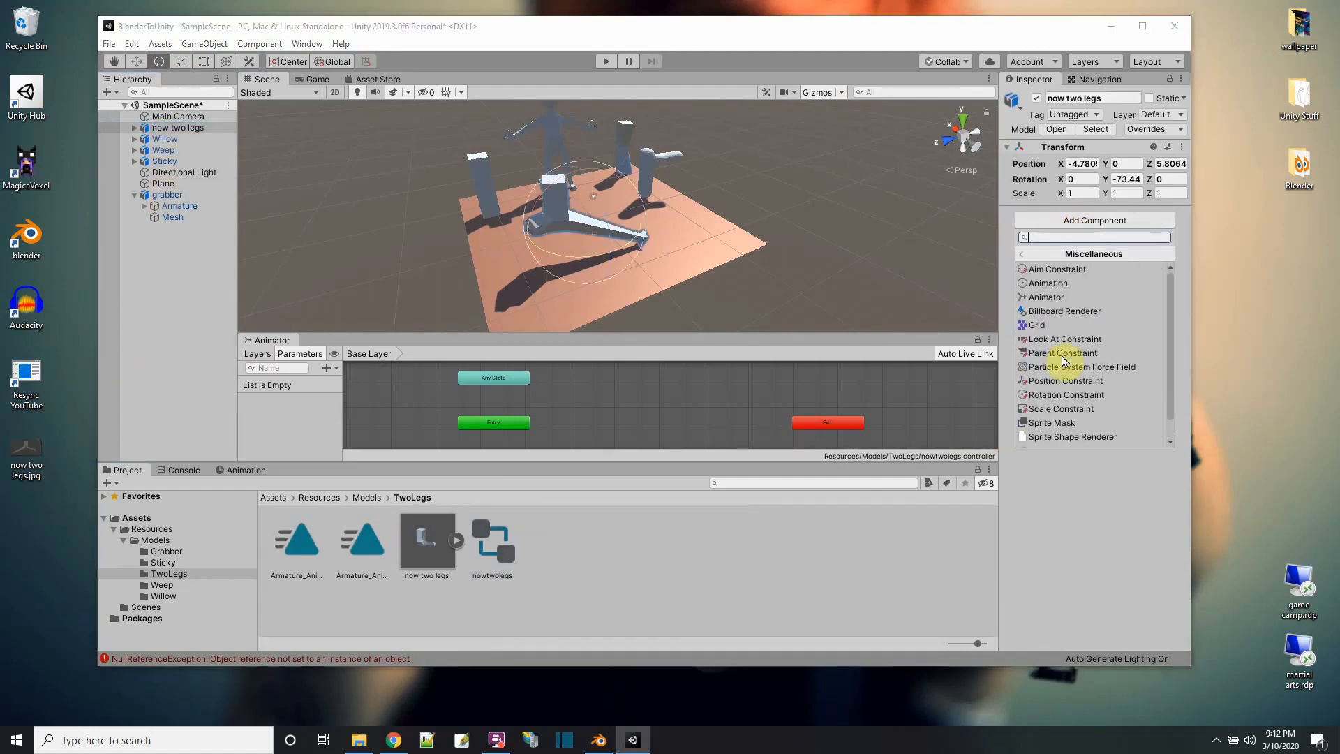
left_click(1056, 302)
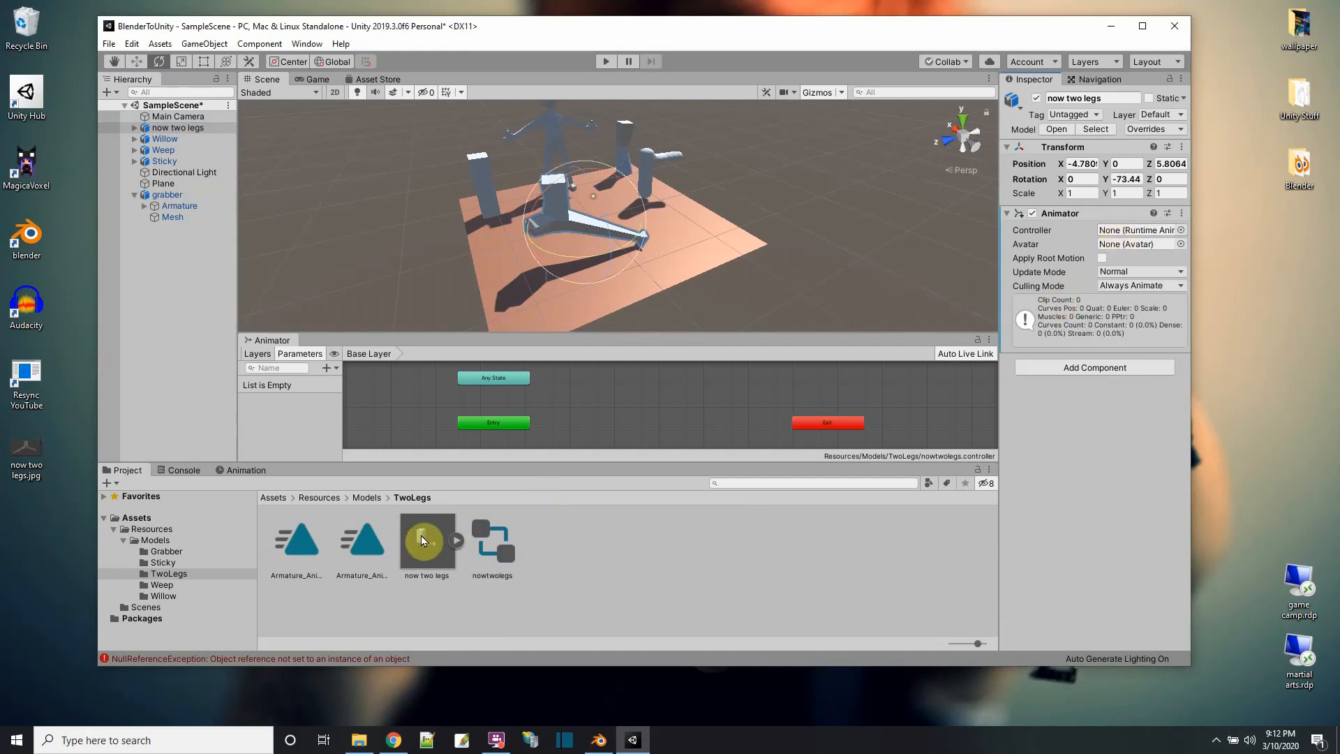
left_click_drag(423, 540, 1092, 247)
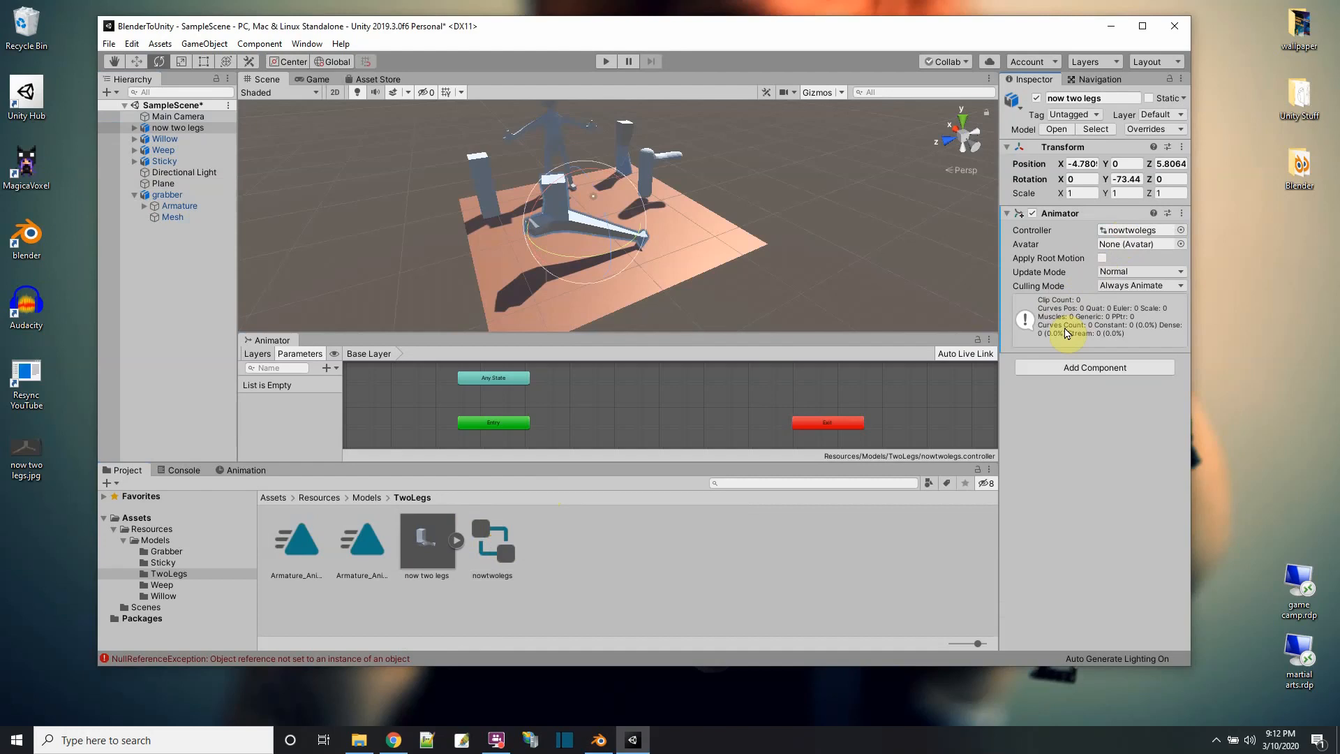
Step: Open the nowtwolegs controller in an enlarged Animator view and add Armature_Animation01 and Armature_Animation02 as states
left_click(493, 542)
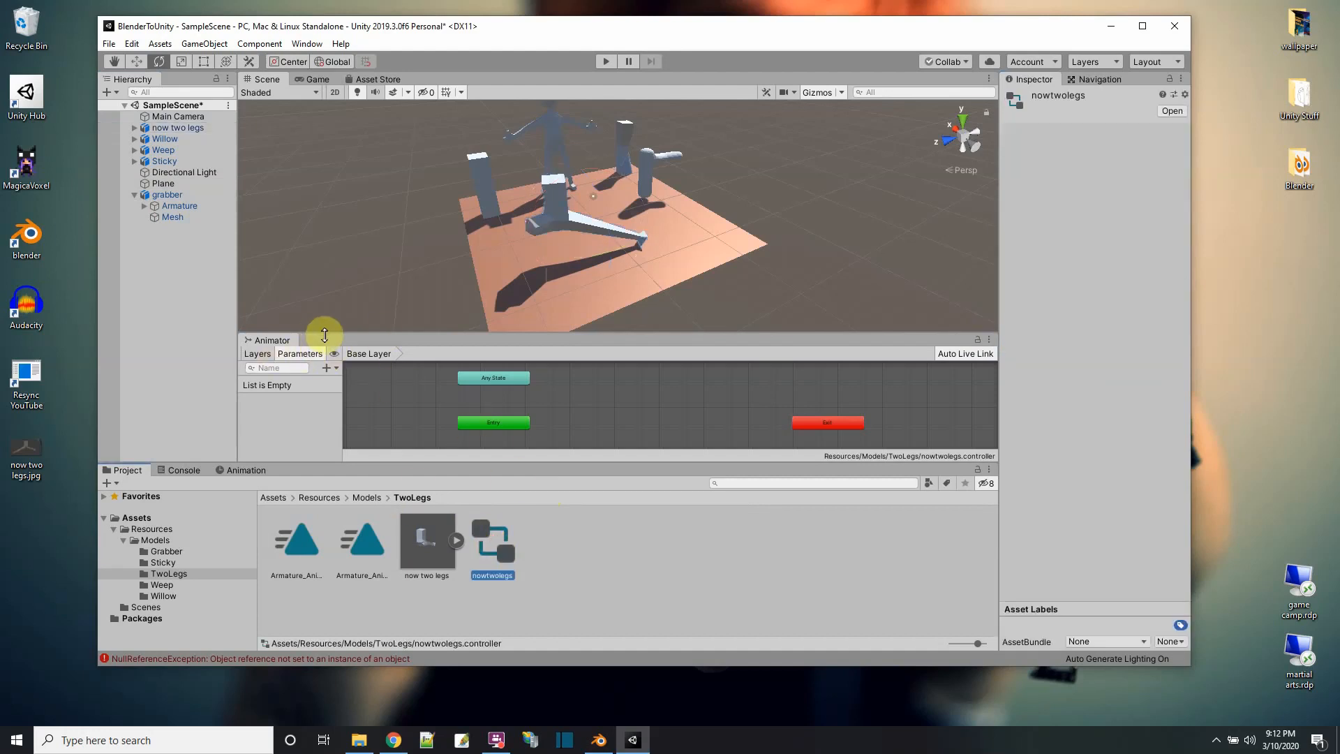
left_click_drag(329, 331, 324, 304)
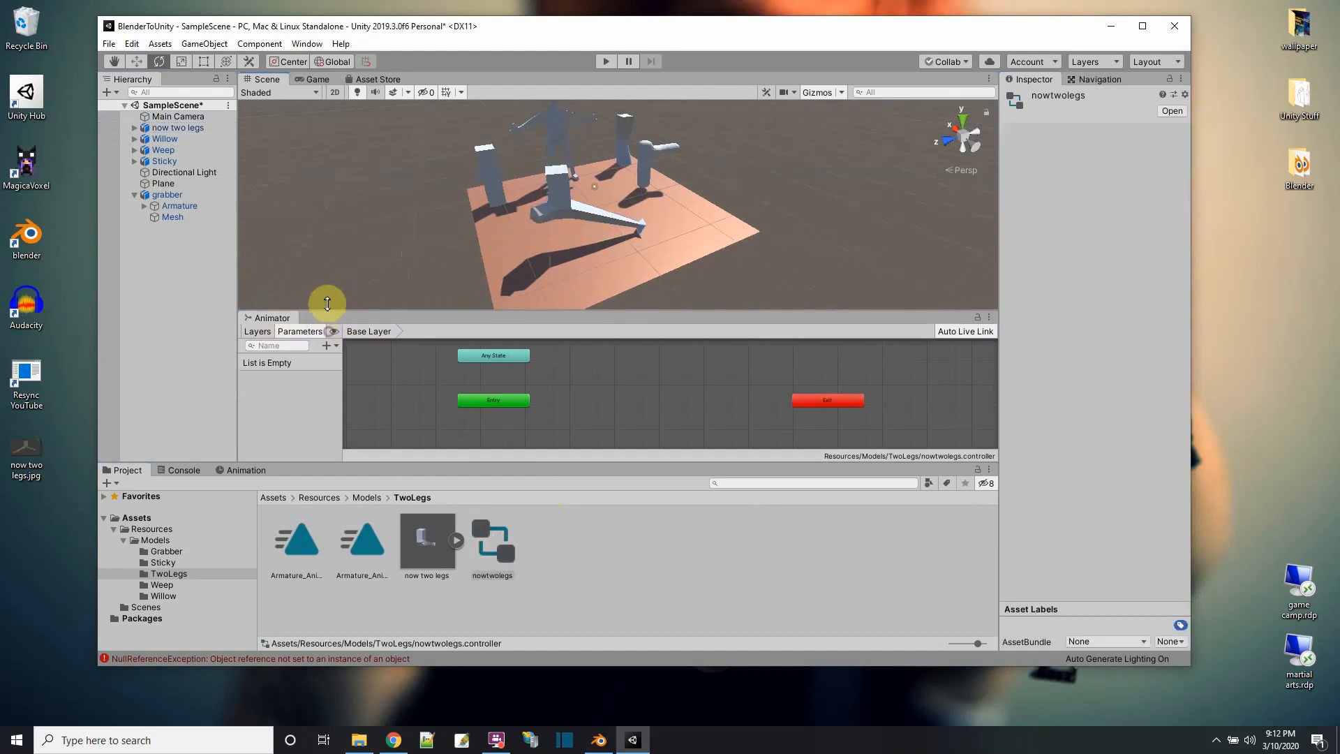
double_click(501, 542)
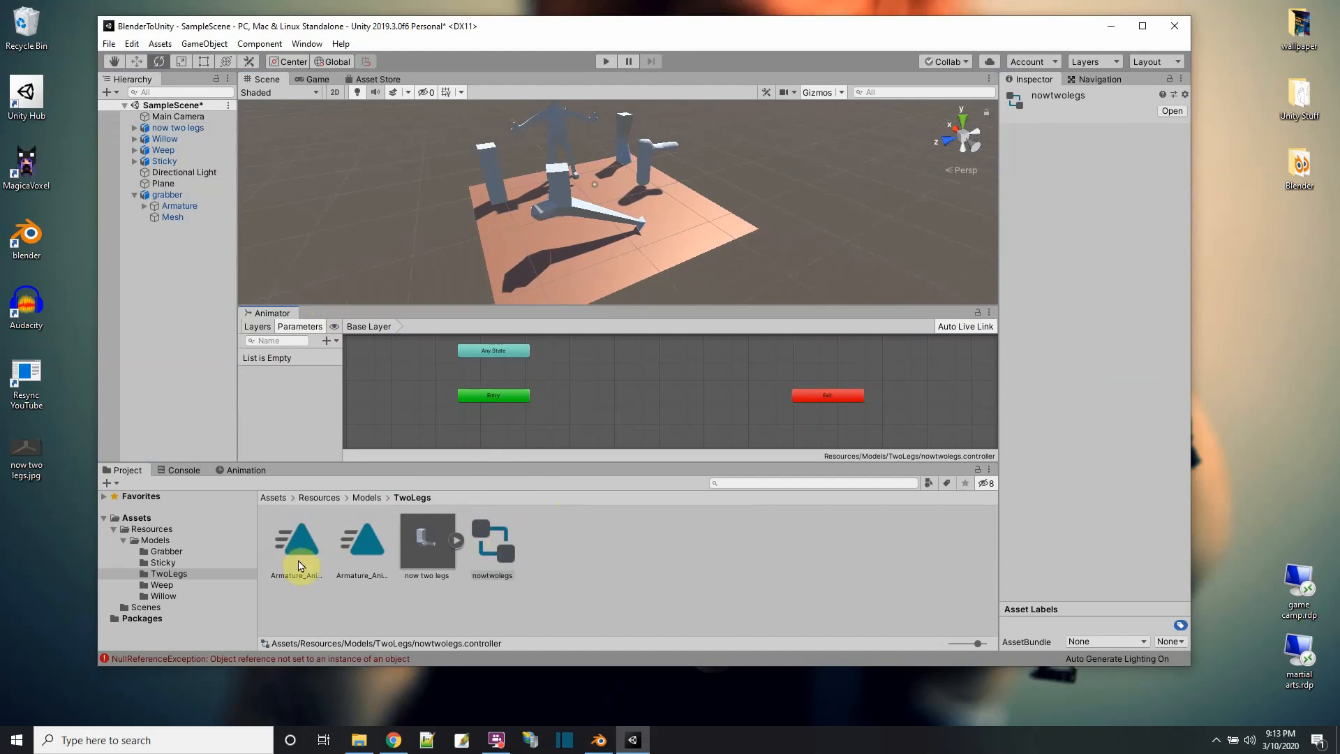
left_click_drag(296, 551, 626, 378)
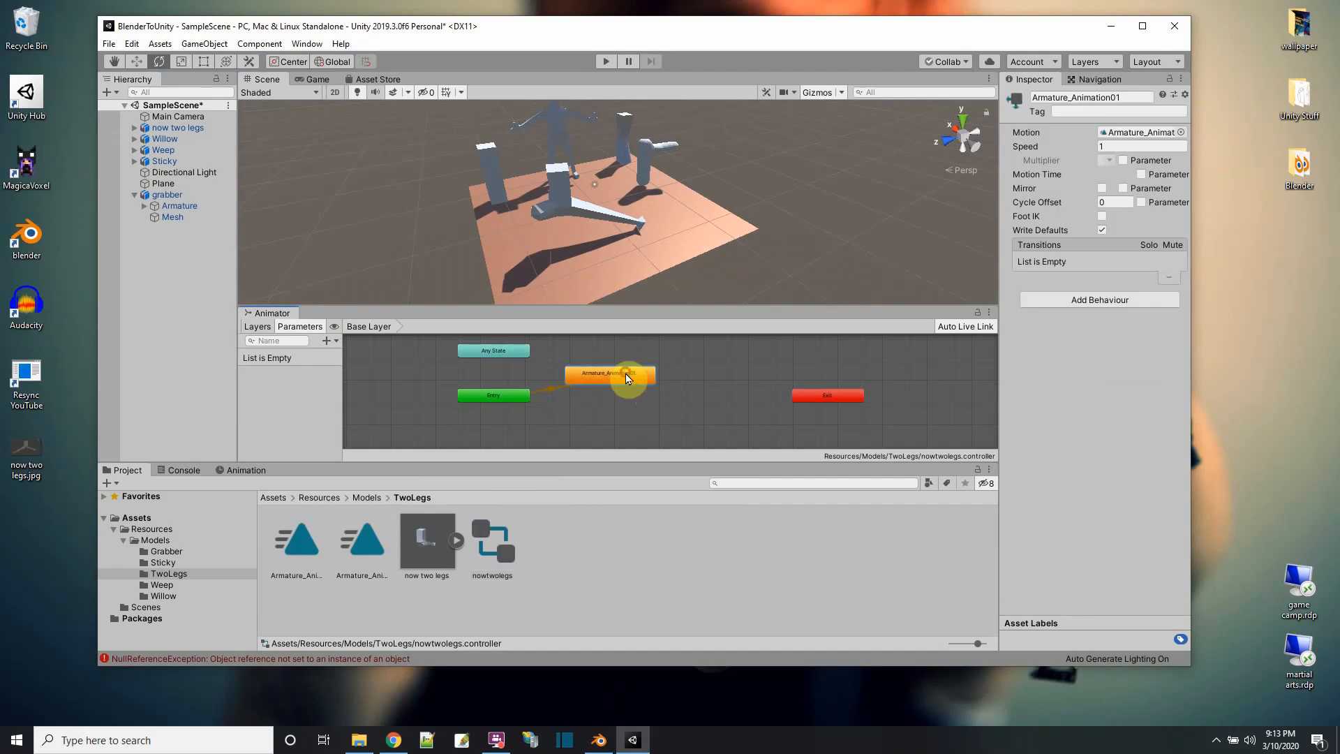
left_click_drag(362, 551, 688, 413)
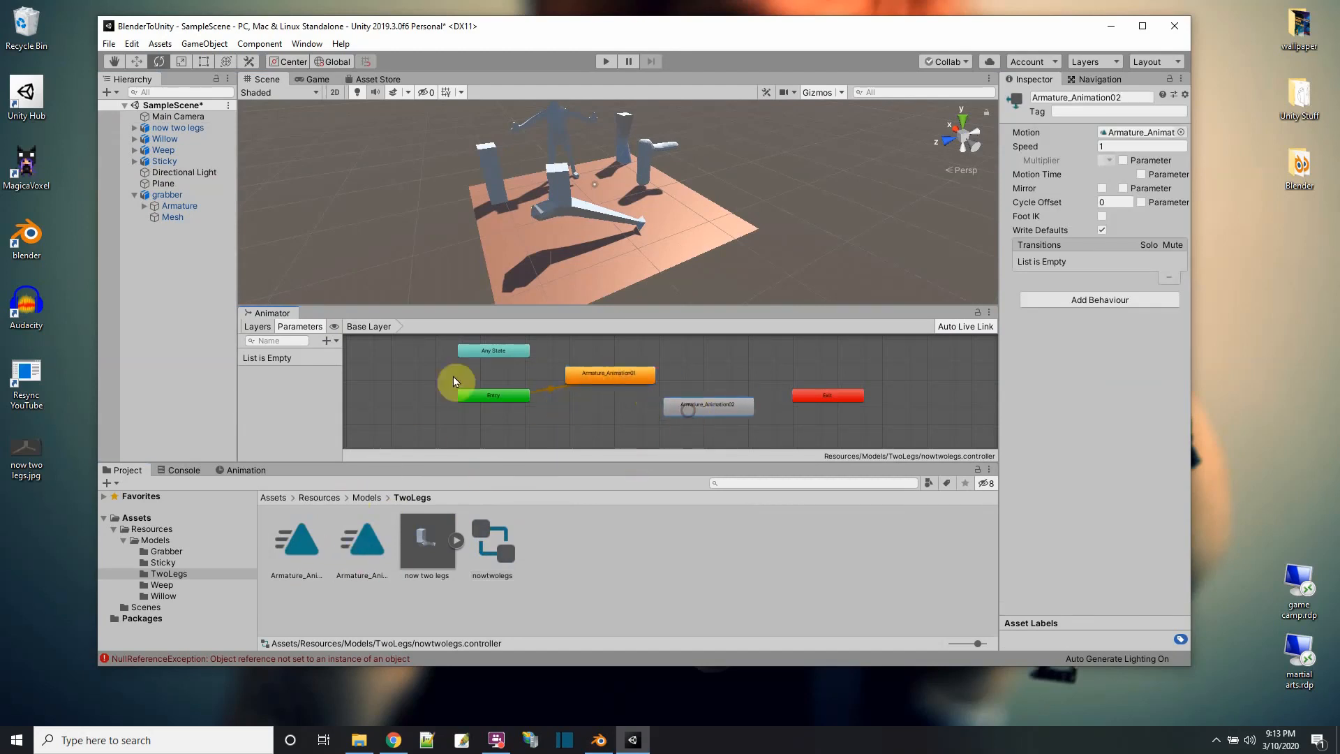
Step: Make a transition from the Armature_Animation01 state to the Armature_Animation02 state
right_click(635, 376)
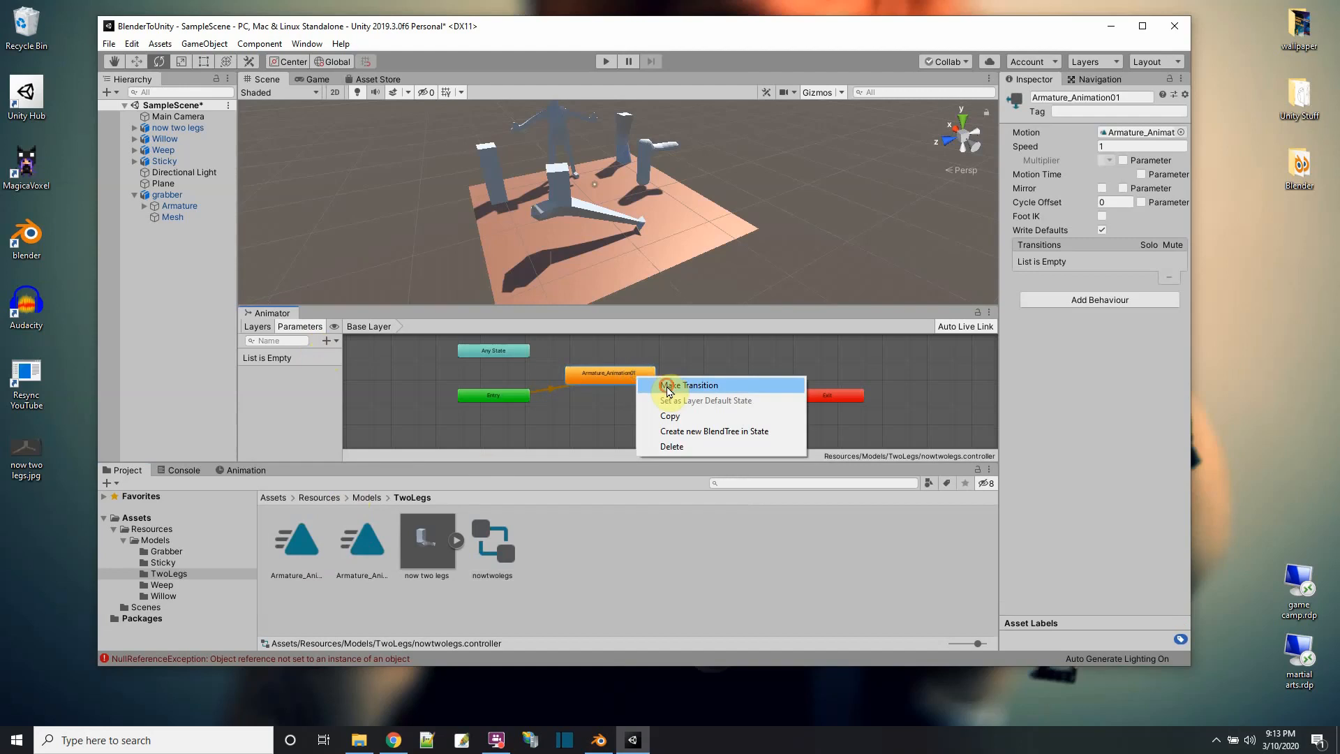
left_click(669, 386)
left_click(687, 407)
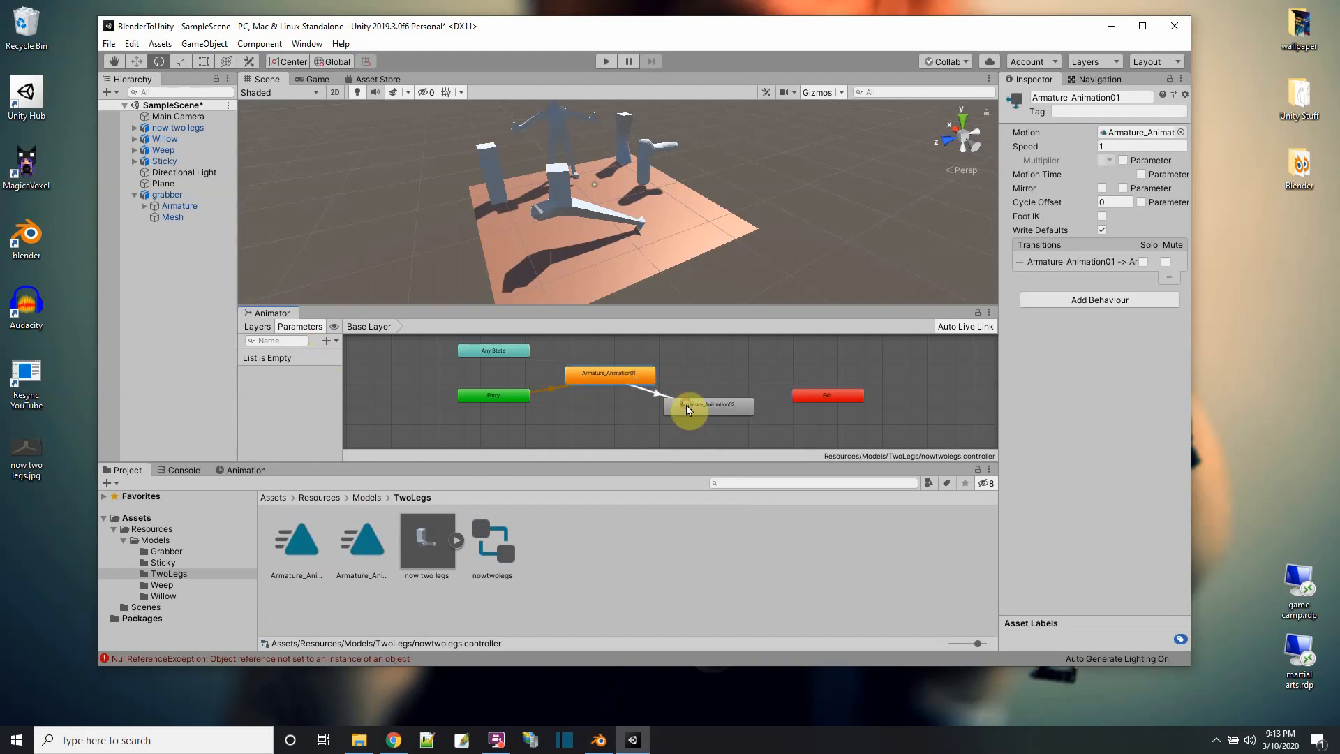
Step: Maximize the editor window and add a Bool parameter named Anim02 to the nowtwolegs controller
left_click(327, 341)
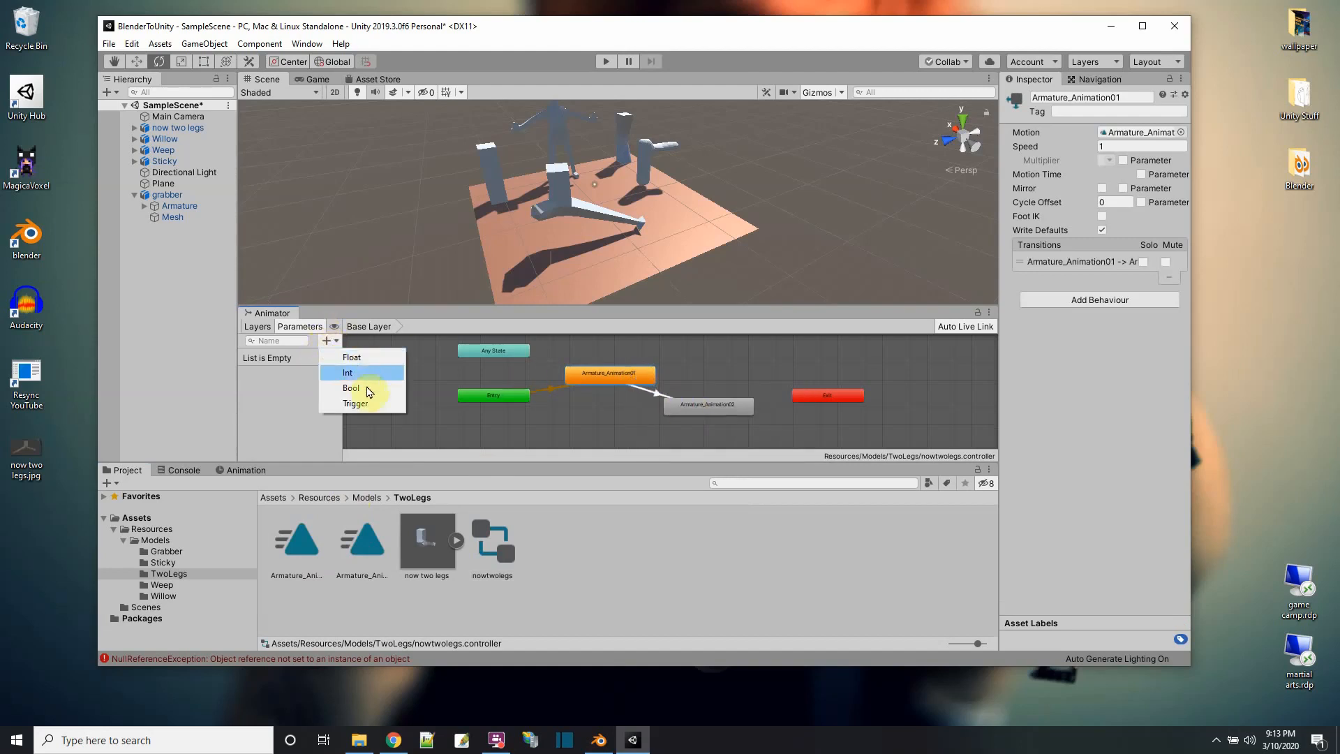
left_click(1143, 26)
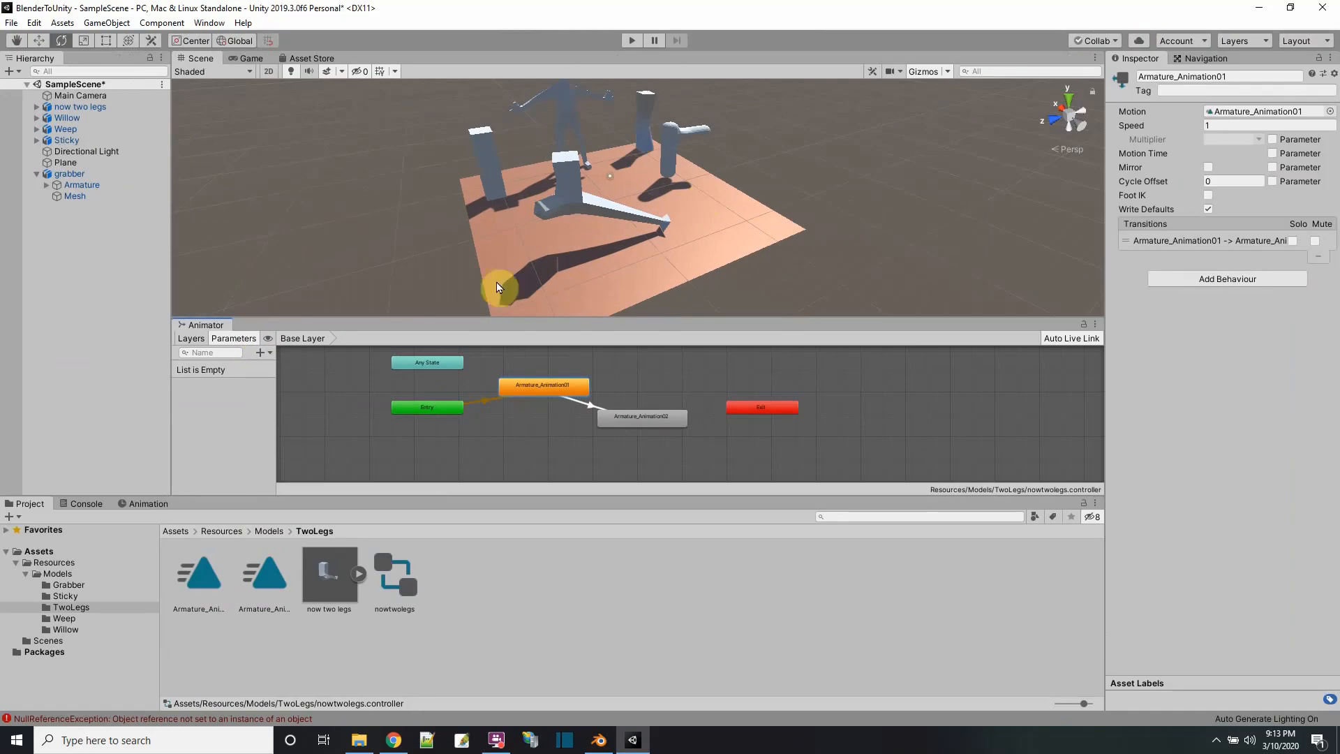
left_click(268, 358)
left_click(282, 388)
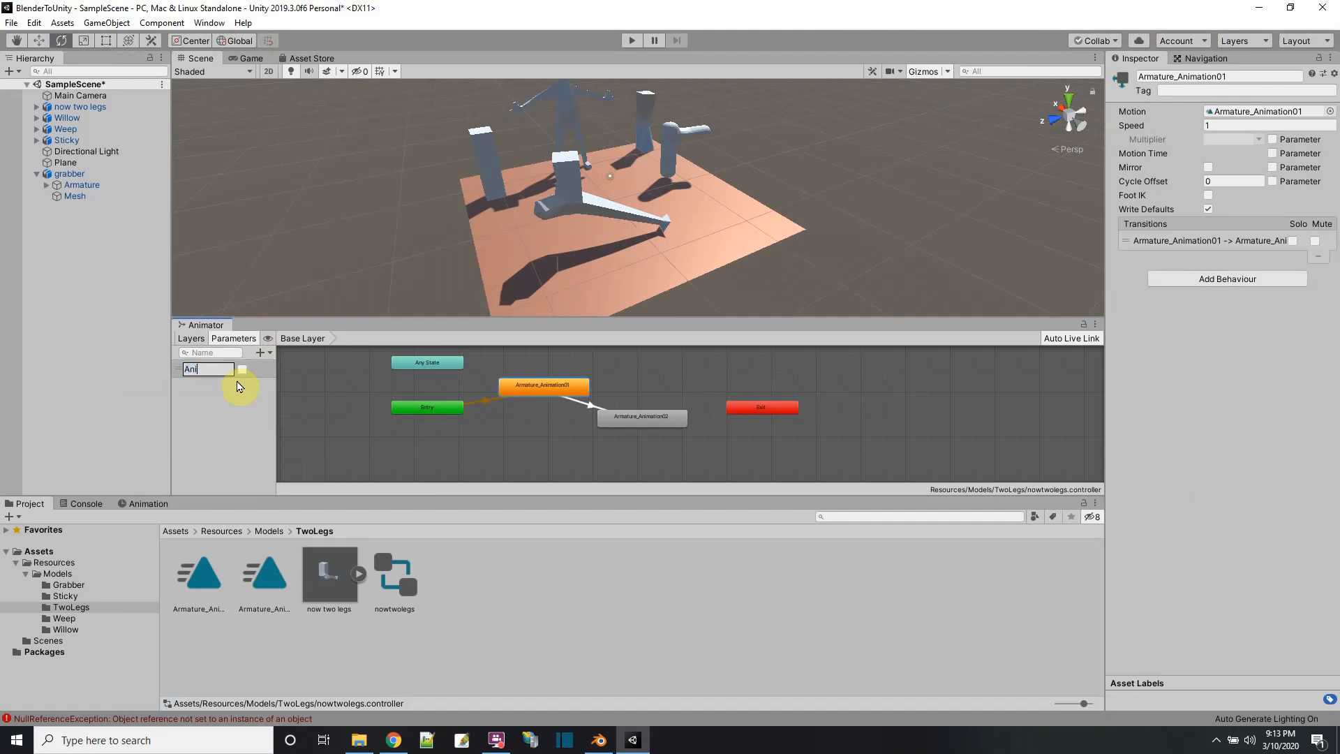
type("Anim02")
key("Return")
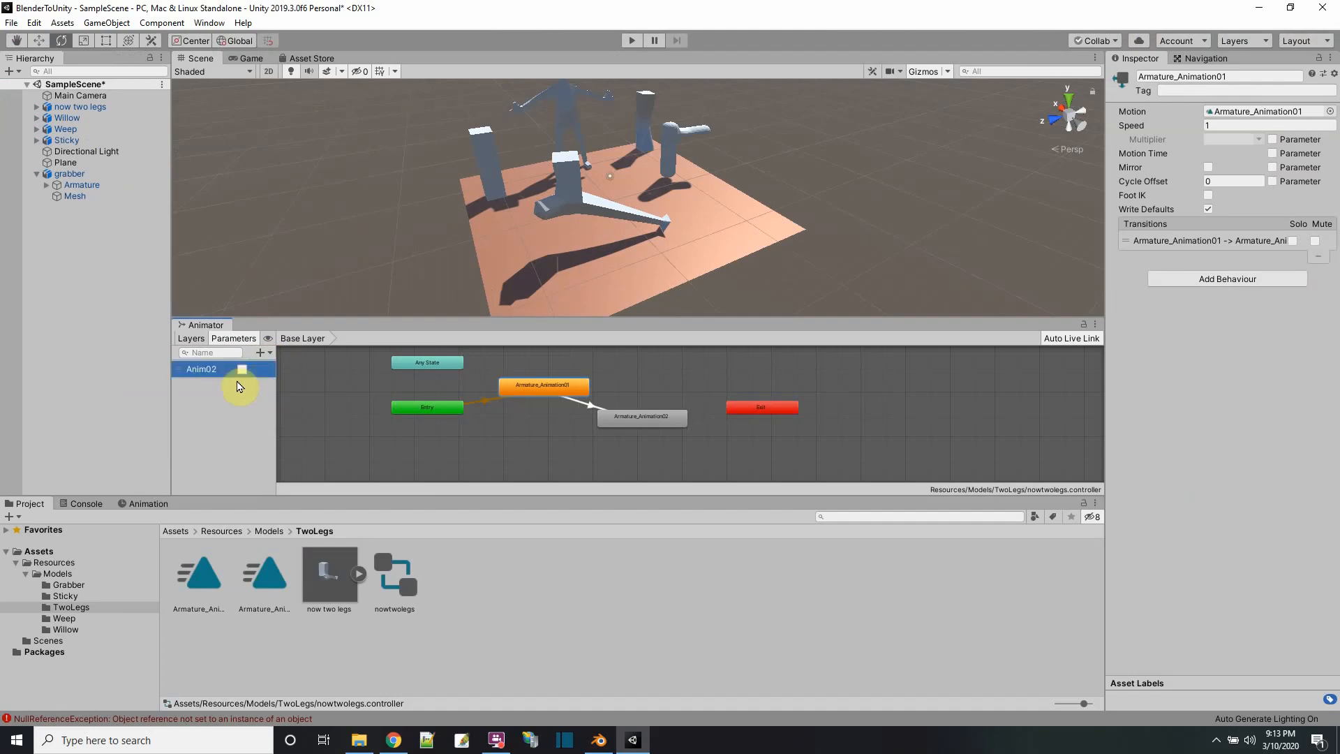
Step: Give the Armature_Animation01 to Armature_Animation02 transition the condition Anim02 true and turn off its exit time
left_click(589, 404)
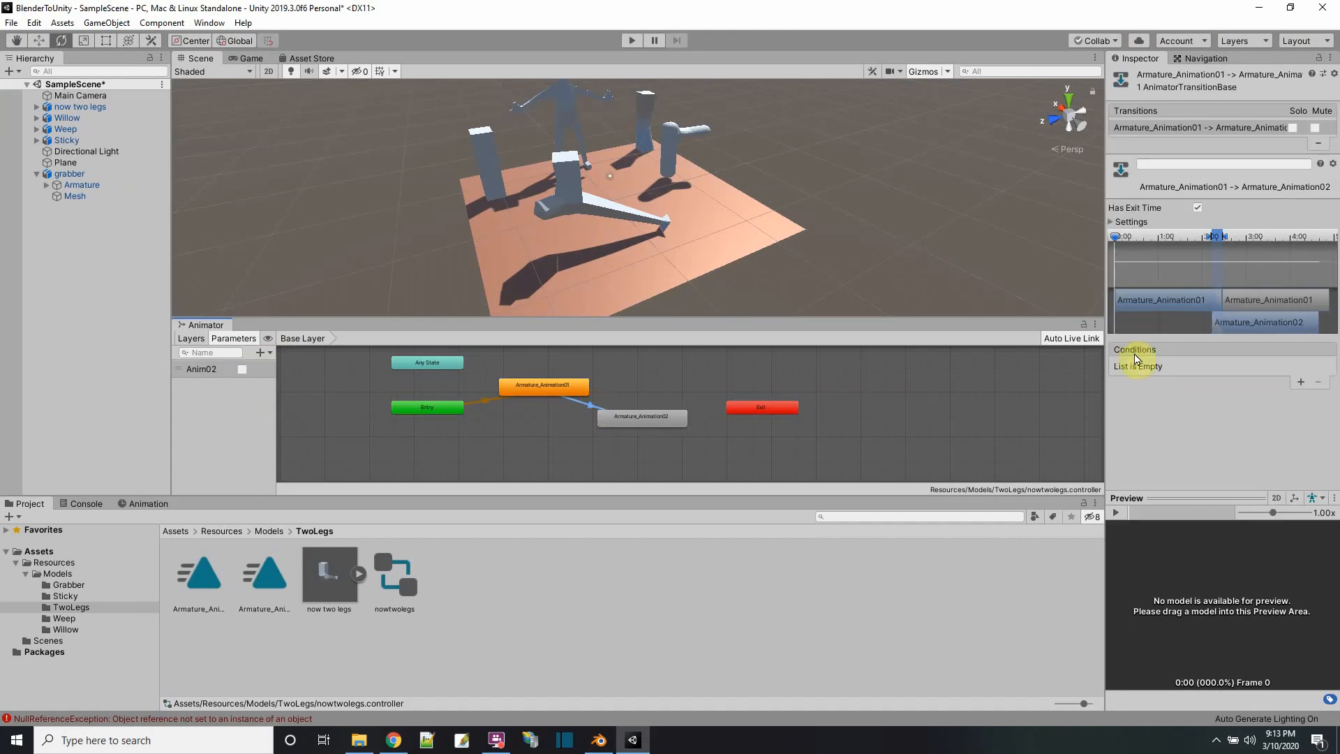
left_click(1301, 382)
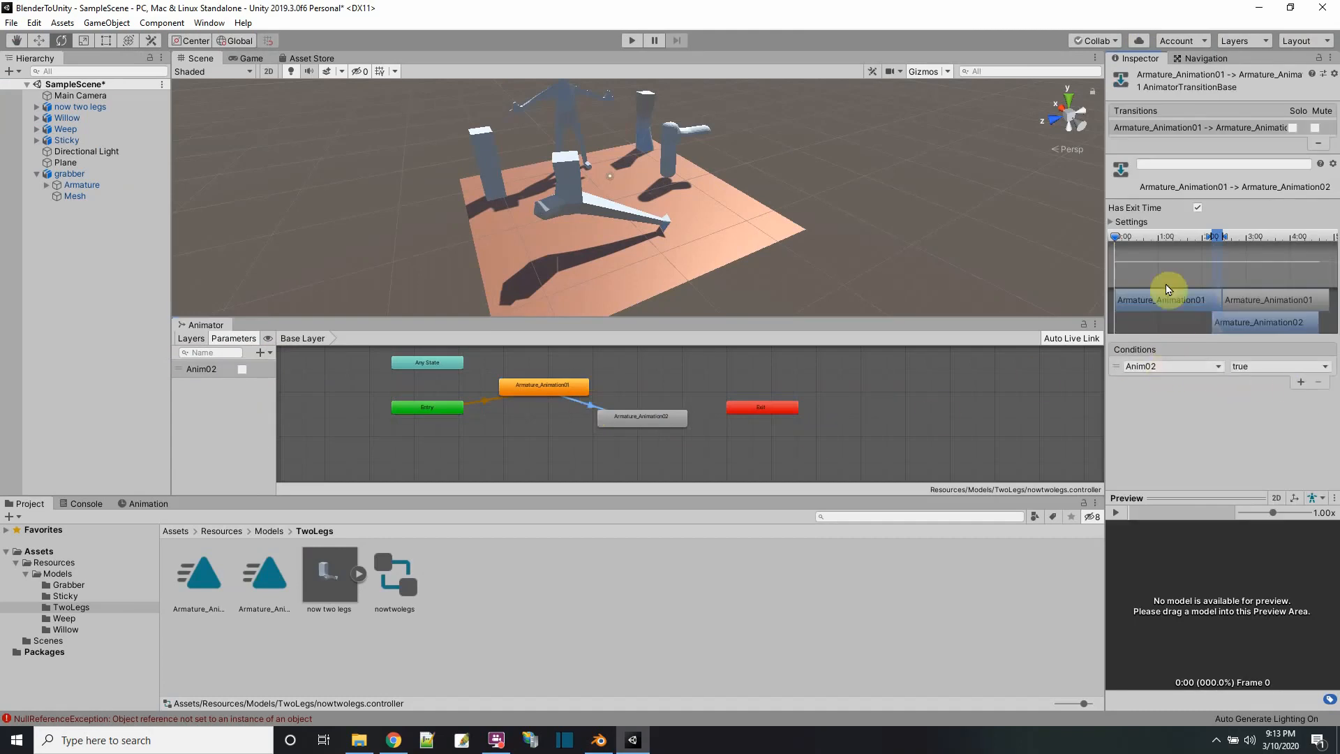
left_click(1196, 208)
Step: Make a transition from the Armature_Animation02 state back to the Armature_Animation01 state
right_click(623, 417)
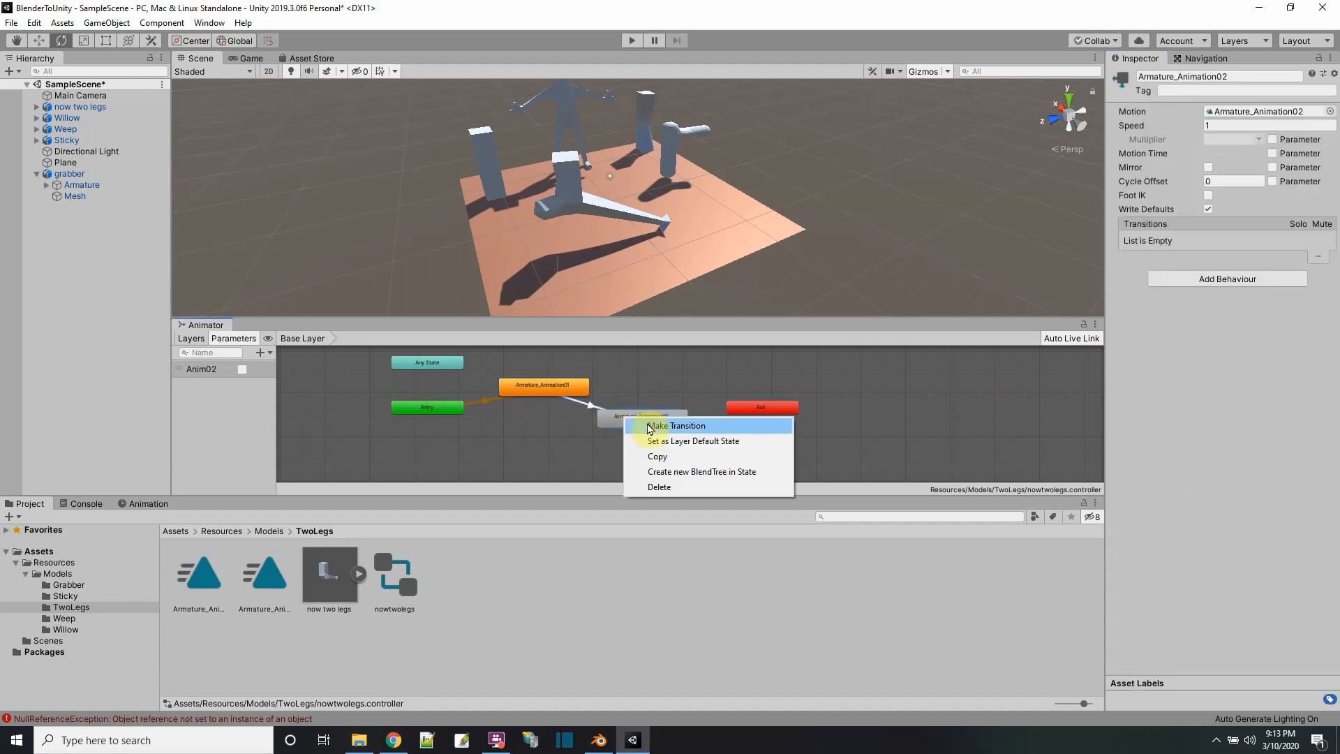
left_click(638, 424)
left_click(556, 383)
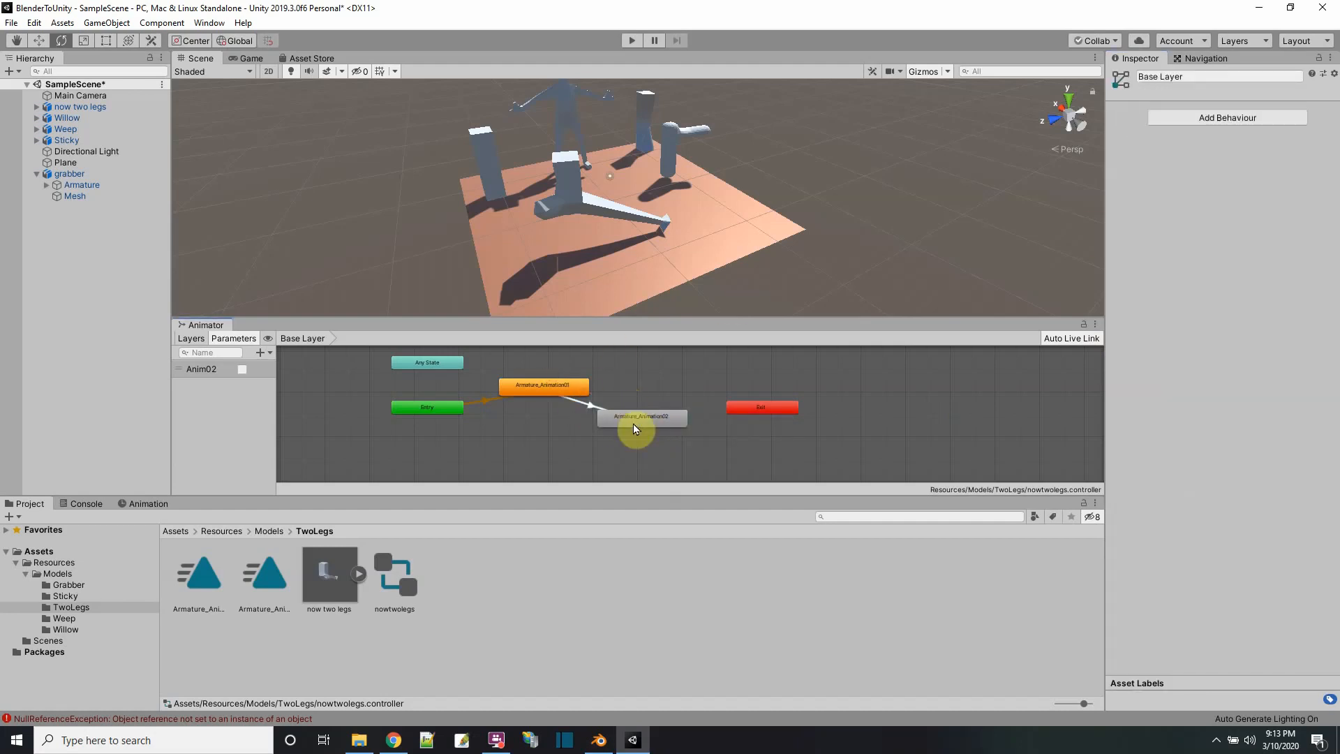
right_click(634, 424)
left_click(641, 427)
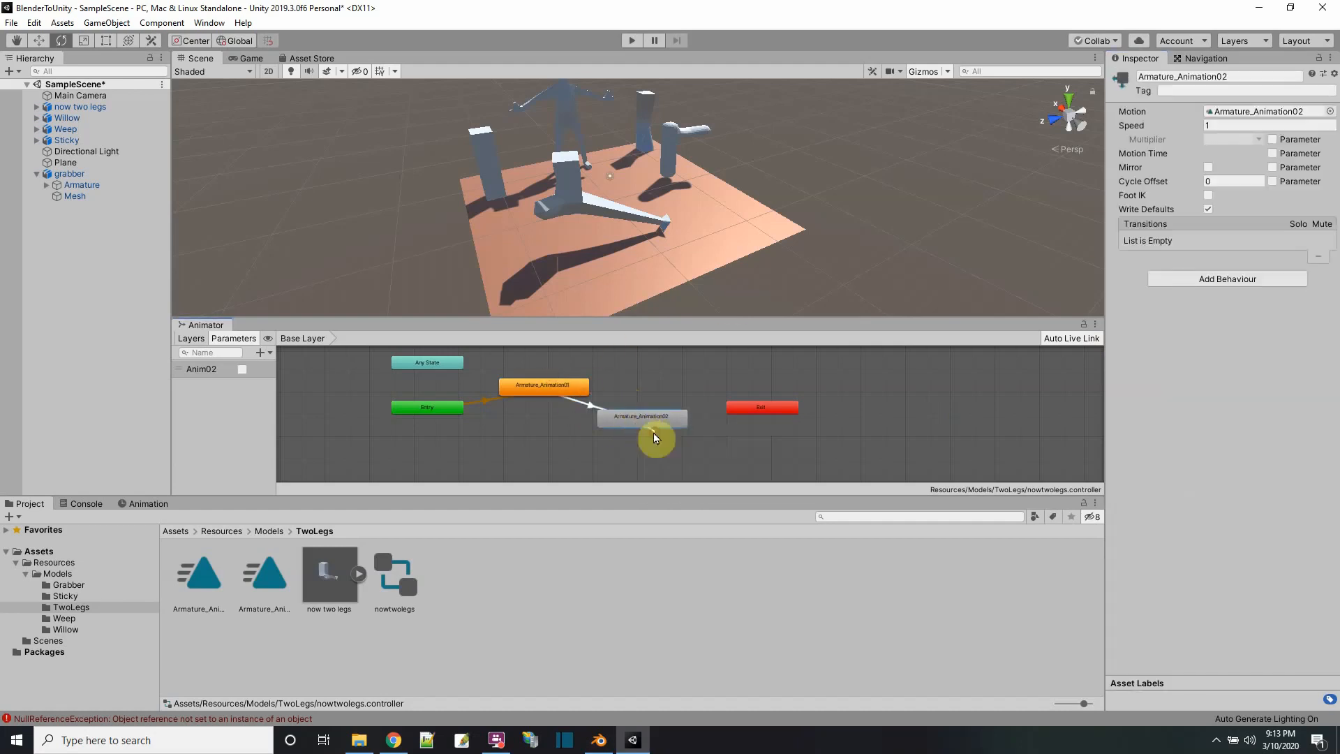
left_click(574, 389)
Step: Give the Armature_Animation02 to Armature_Animation01 transition the condition Anim02 false and turn off its exit time
left_click(609, 403)
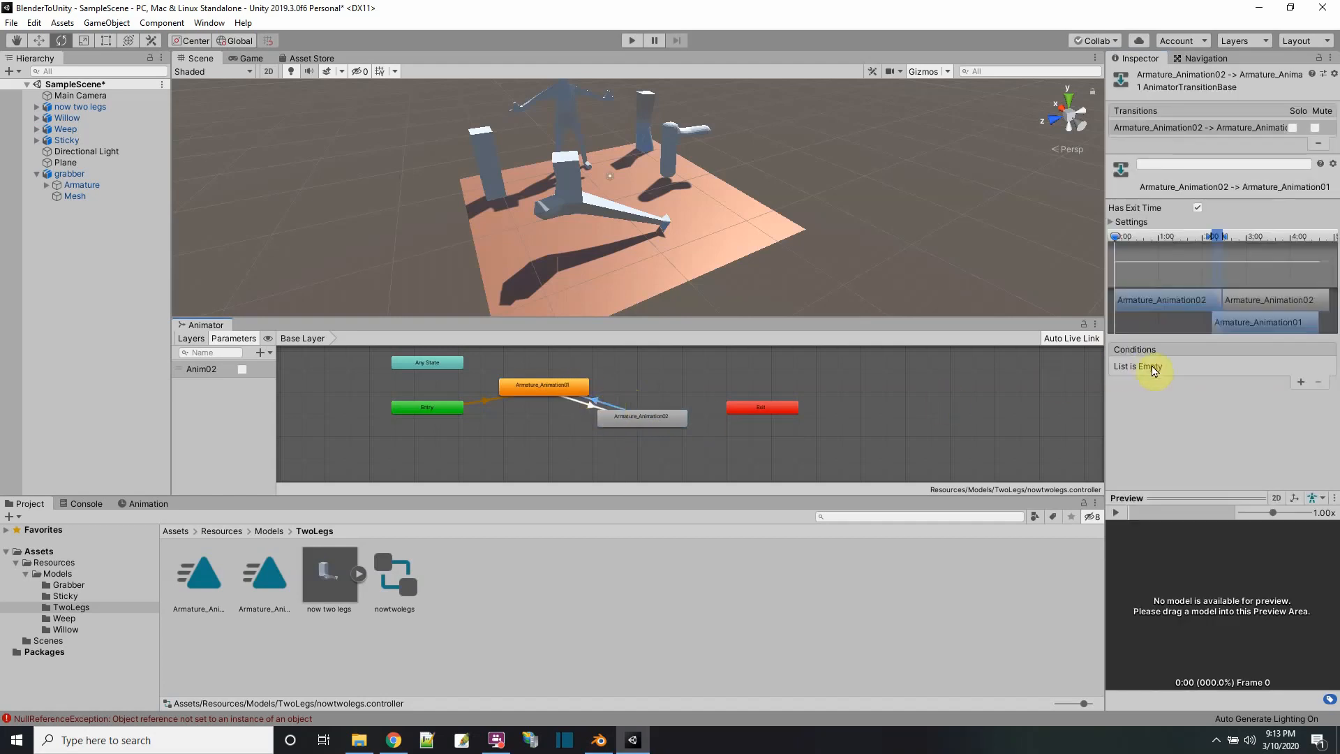
left_click(1300, 383)
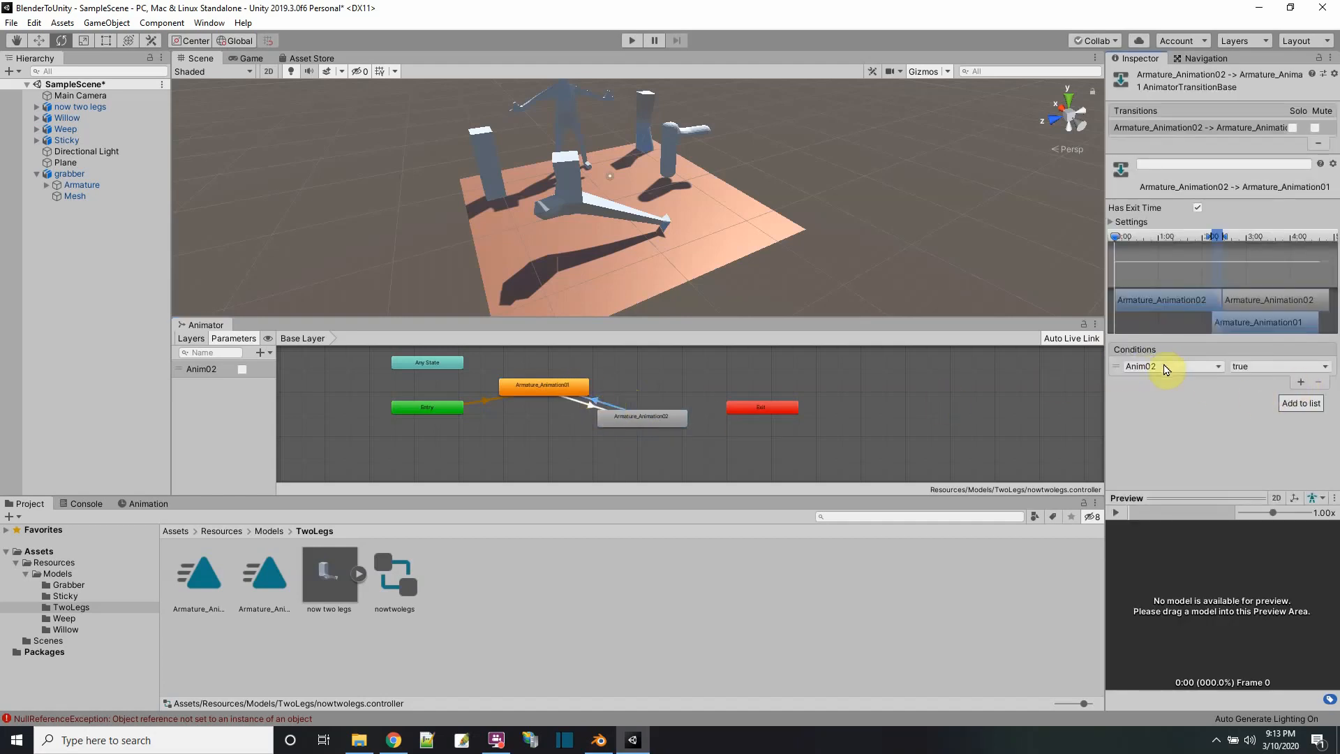
left_click(1247, 366)
left_click(1254, 396)
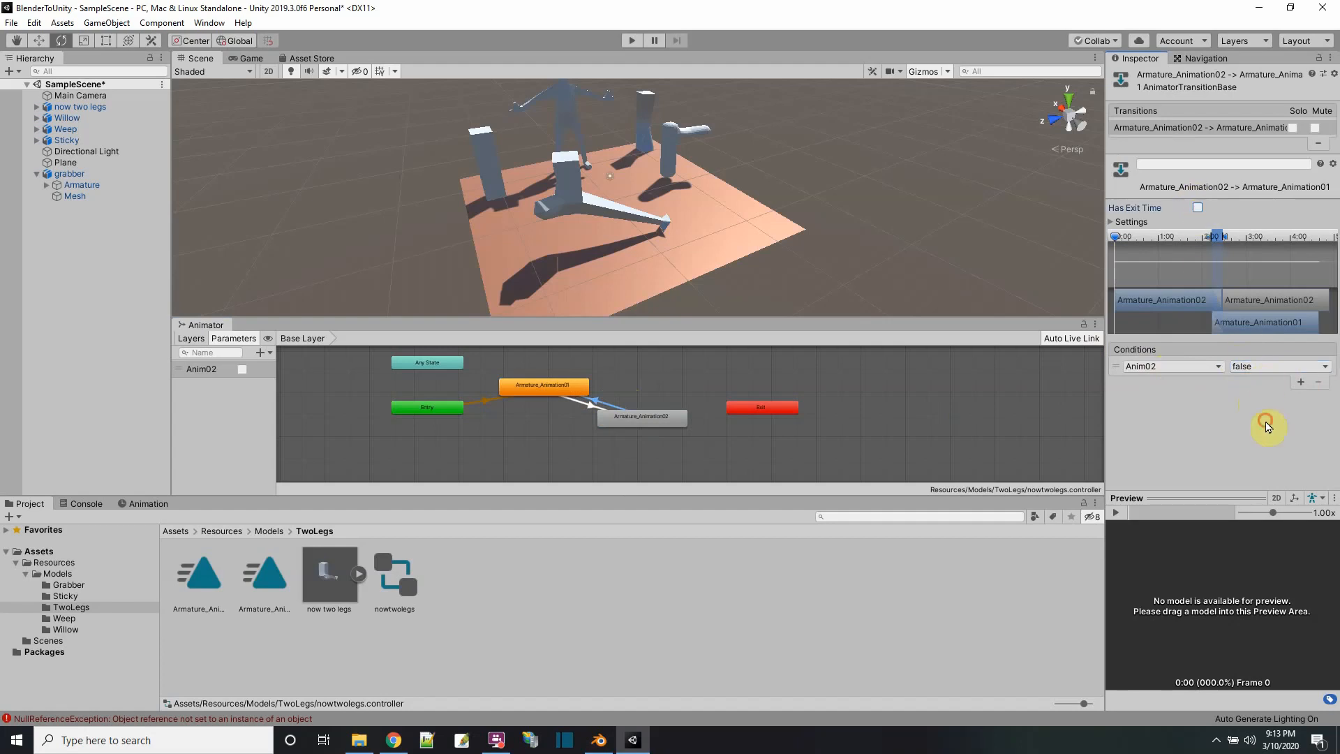
left_click(842, 440)
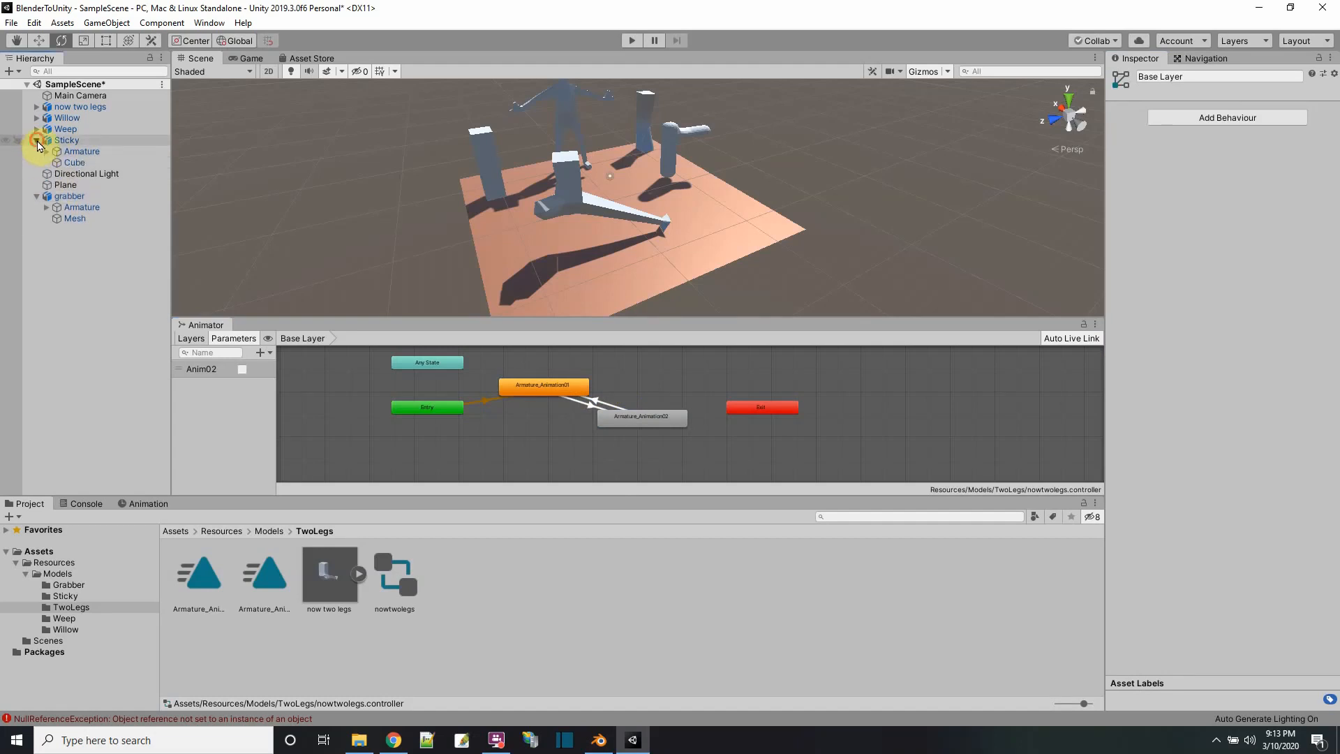
Step: Inspect the now two legs scene object, the contents of its source model and the model's material import settings
left_click(36, 174)
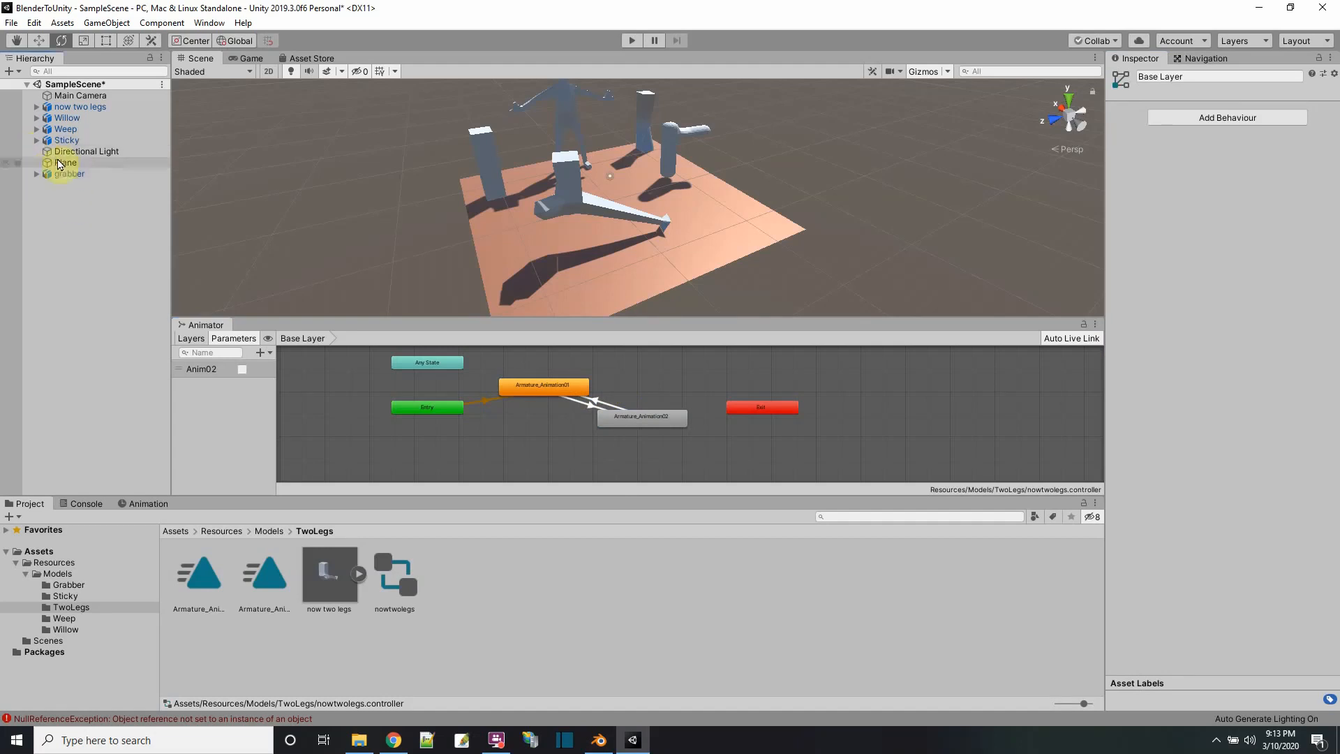
left_click(78, 107)
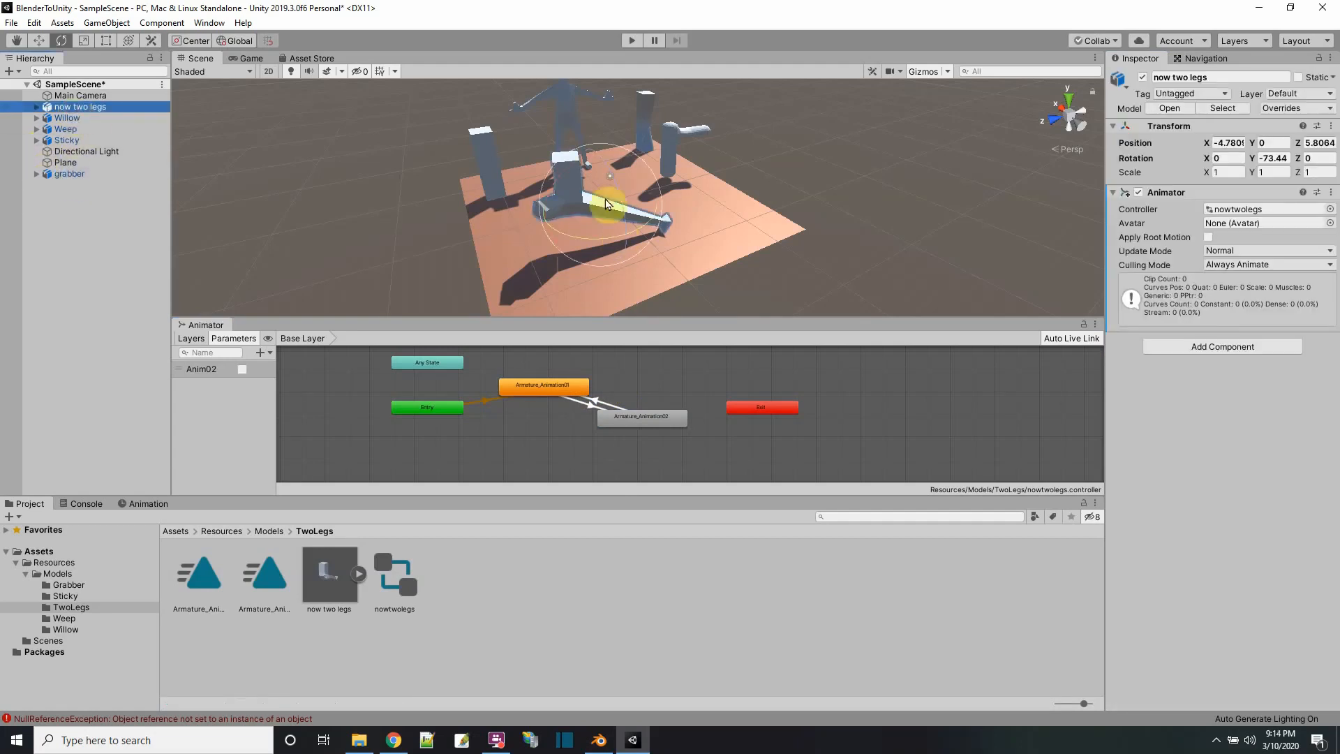
left_click(358, 574)
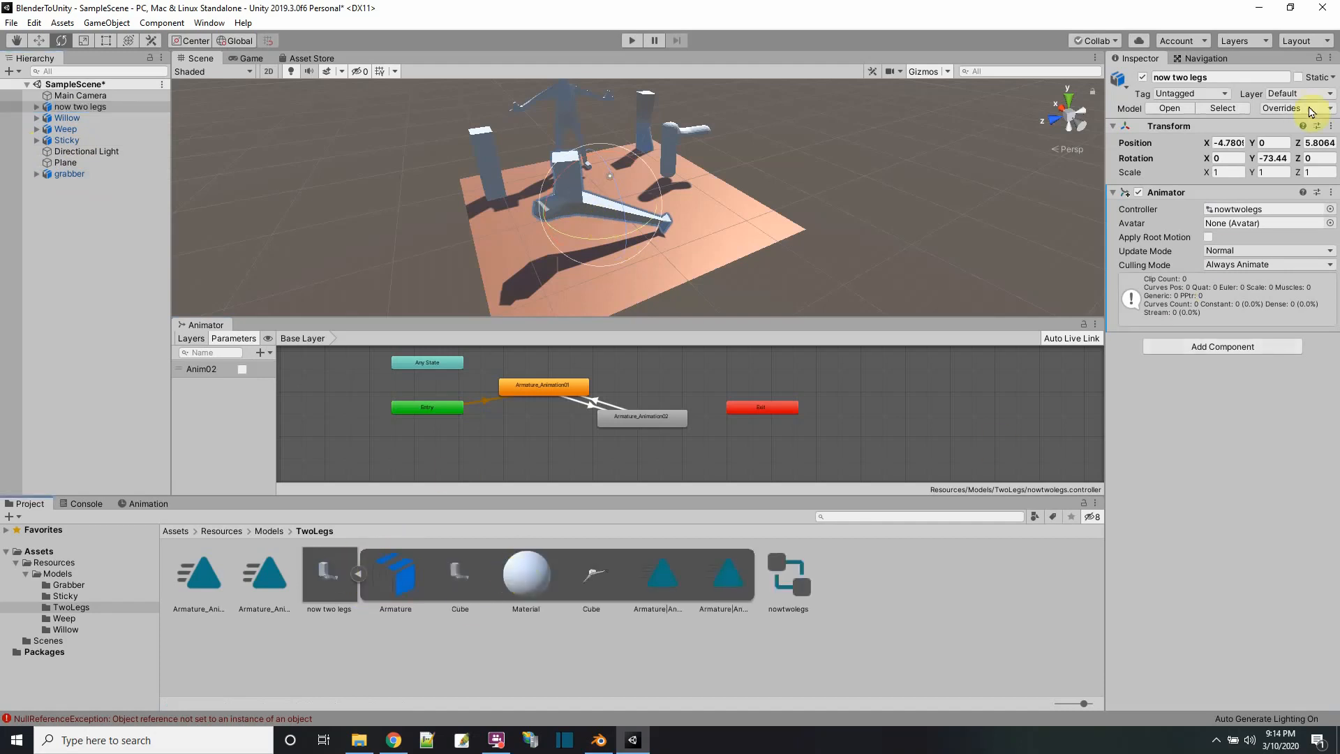
left_click(324, 569)
left_click(1279, 114)
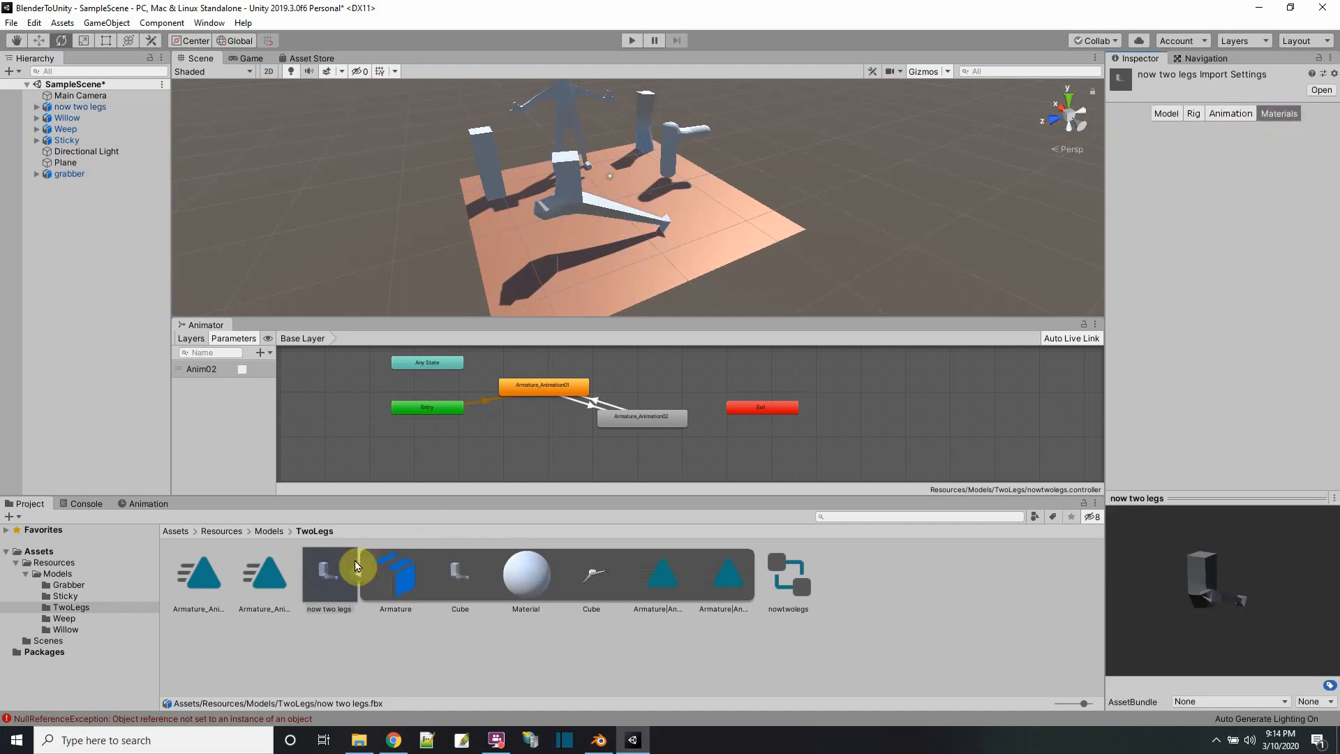
left_click_drag(354, 576, 65, 122)
left_click(78, 108)
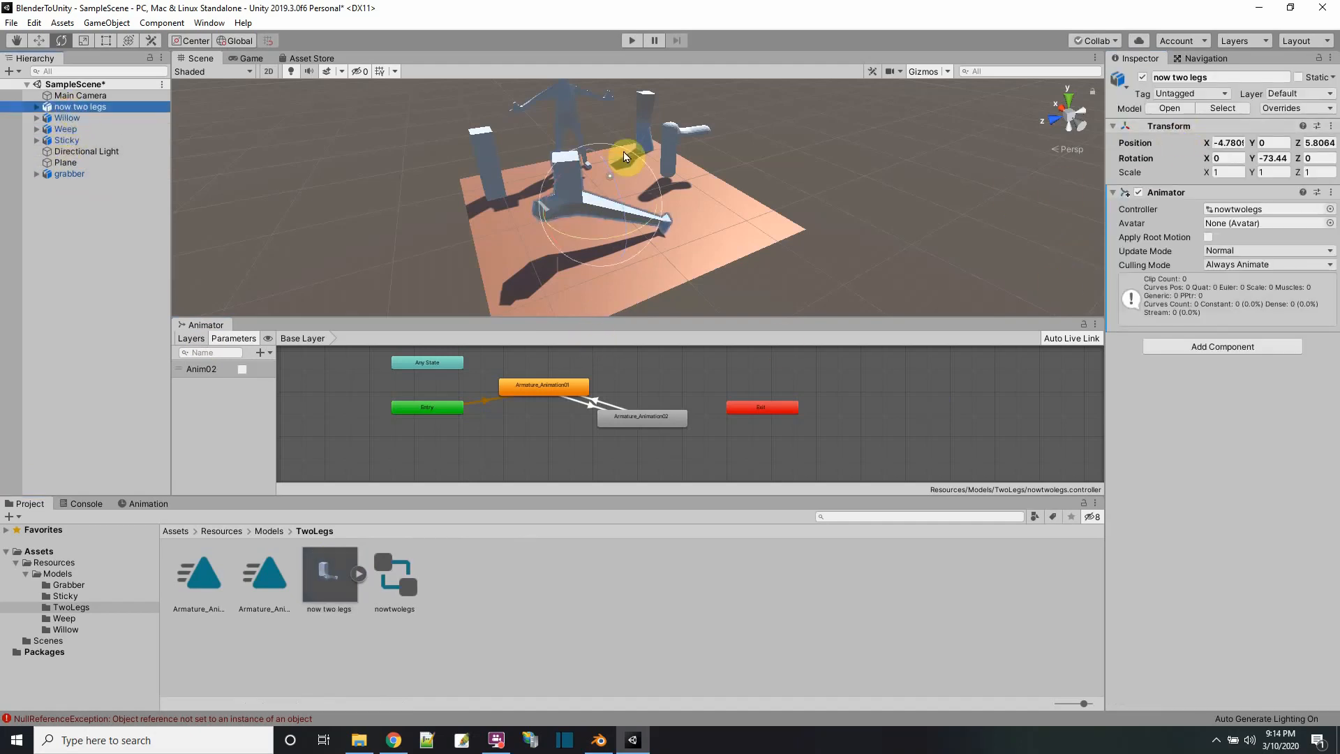
Step: Dock the Animator view in the same group as the Project, Console and Animation views and bring the Project view forward
left_click(16, 40)
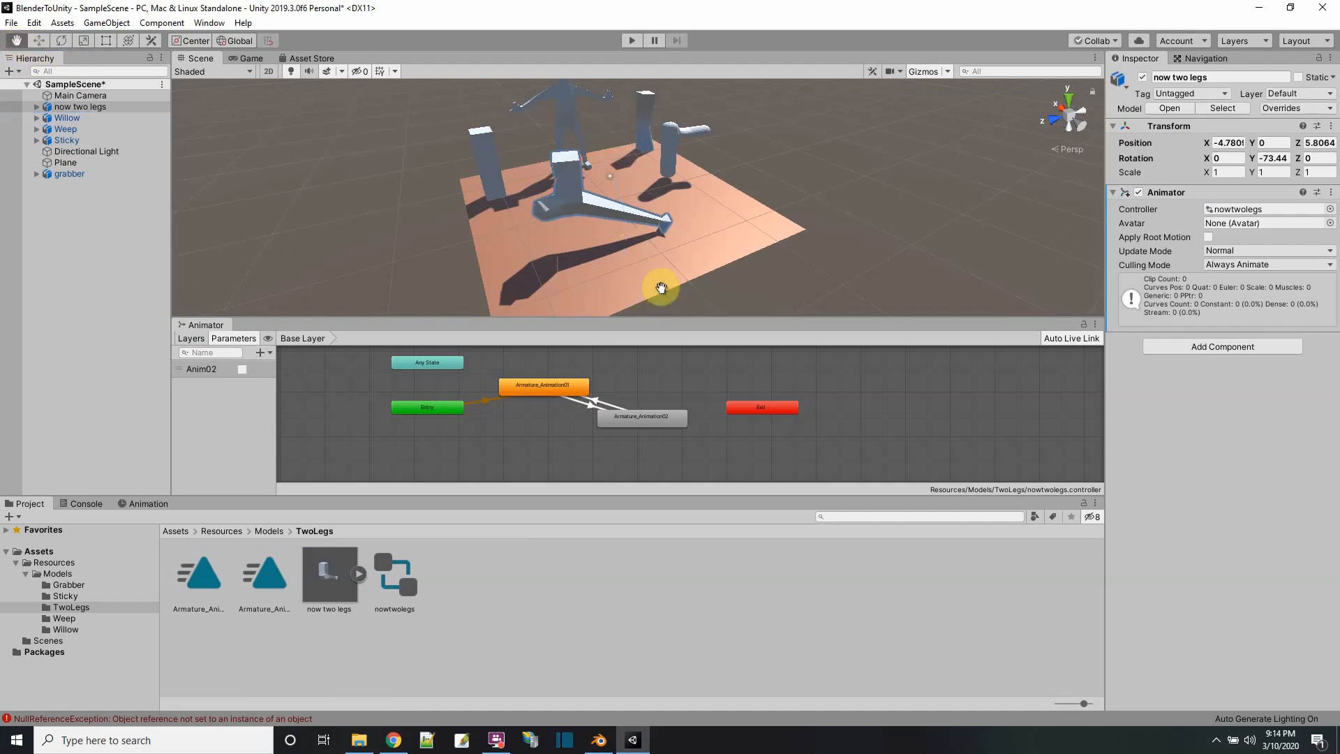
left_click_drag(207, 330, 219, 504)
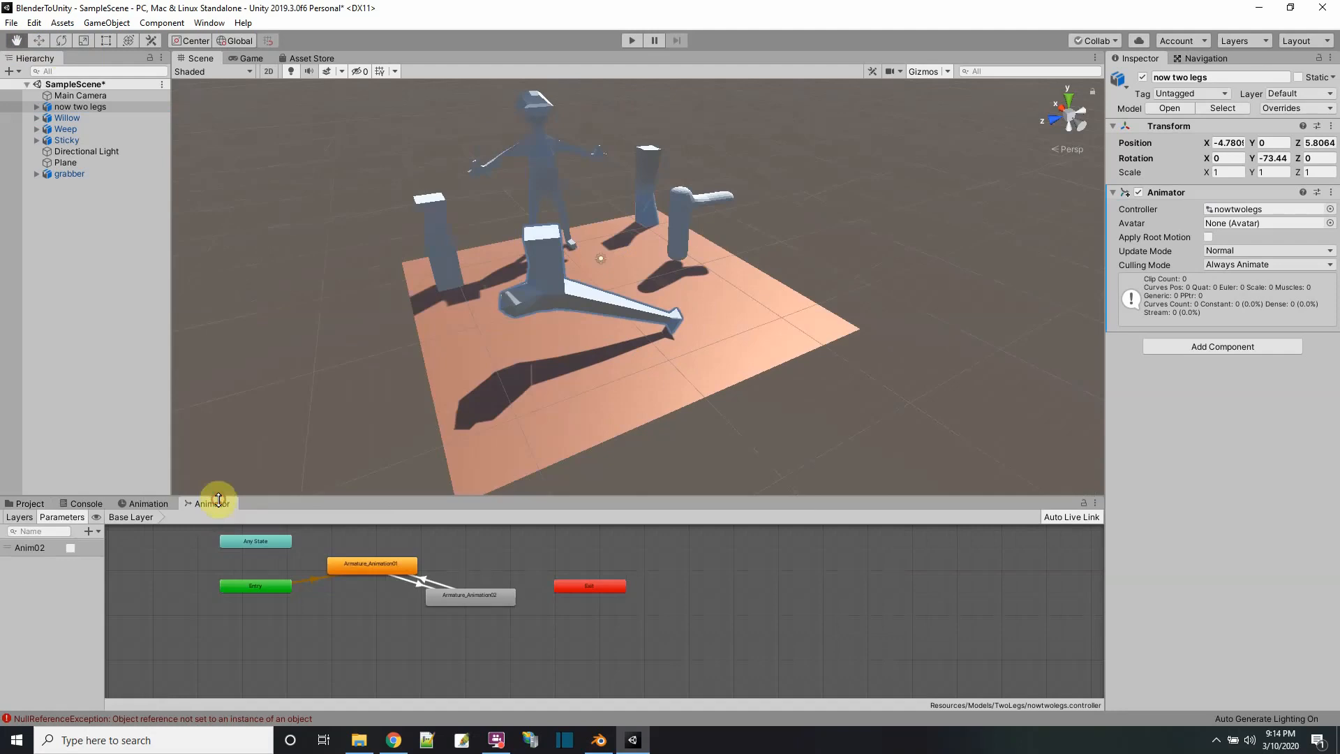
left_click(29, 506)
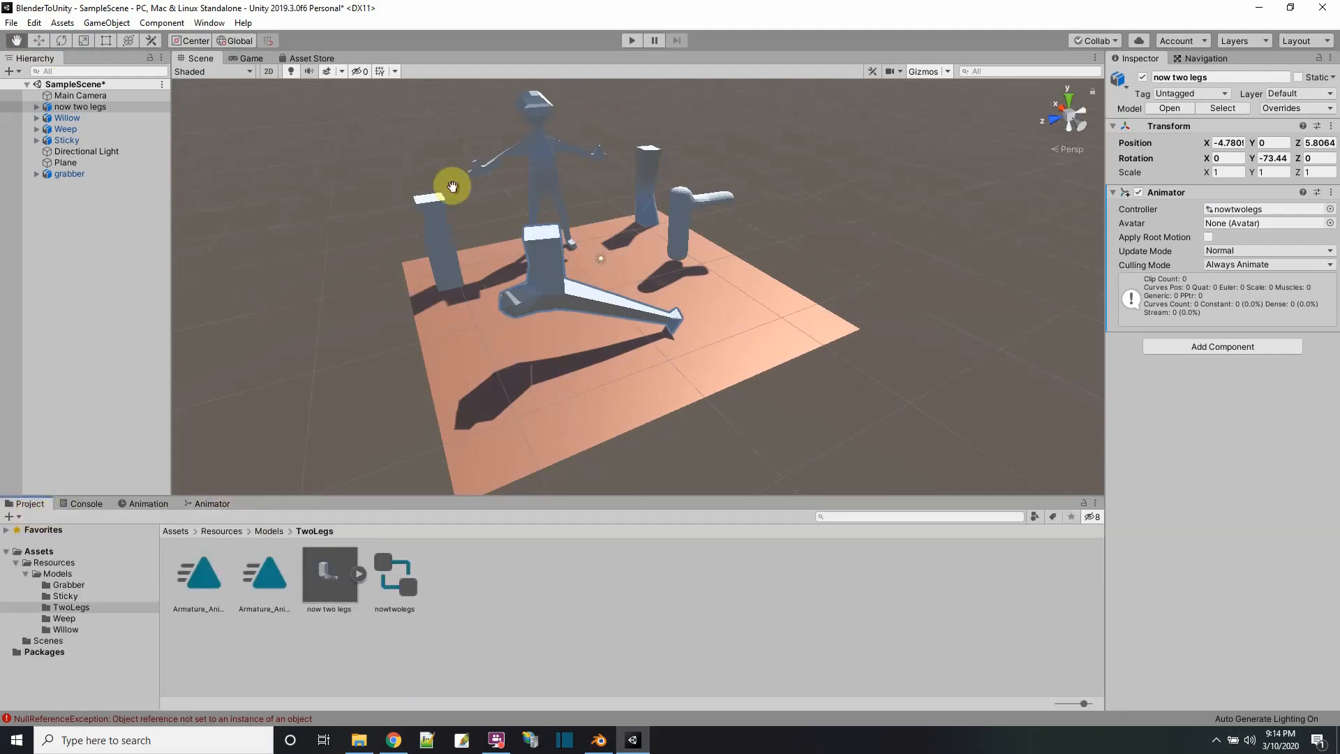
scroll(636, 346, "up", 1)
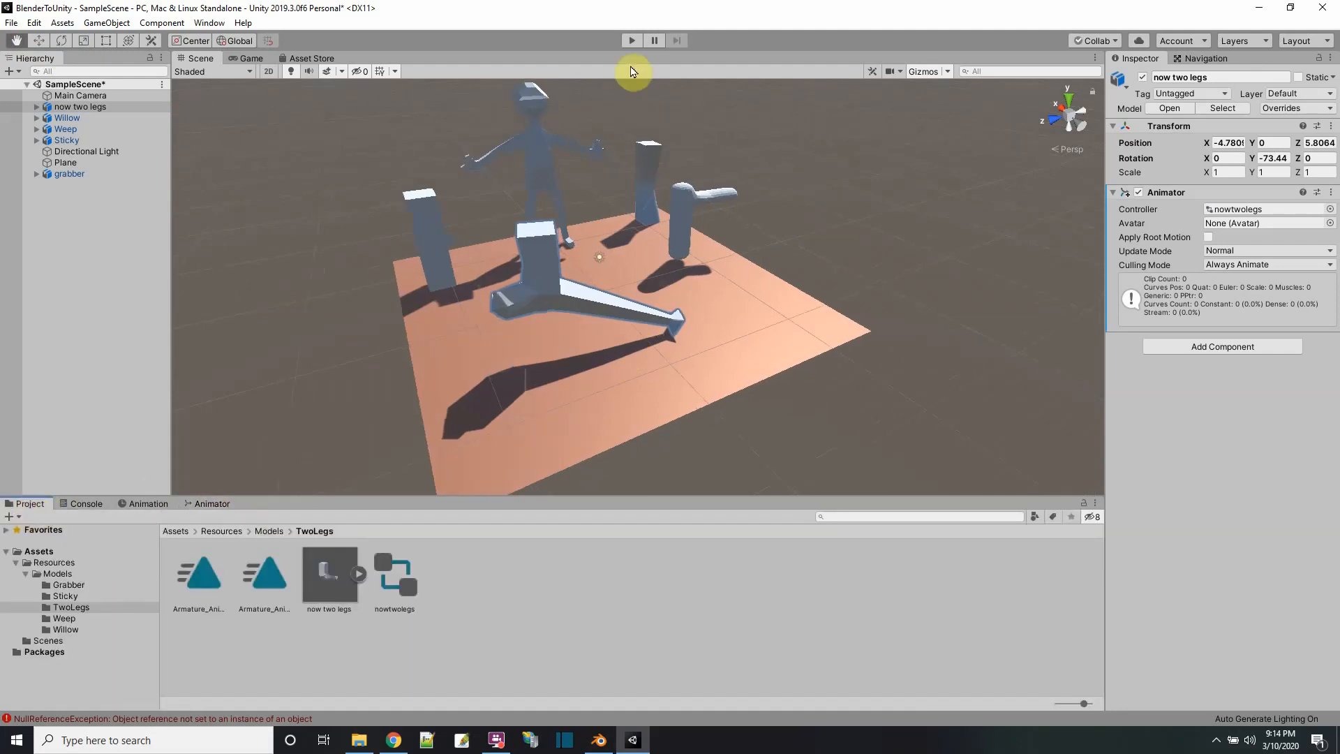
Step: Play the scene and toggle the Anim02 parameter in the Animator to test switching between the two animations
left_click(631, 41)
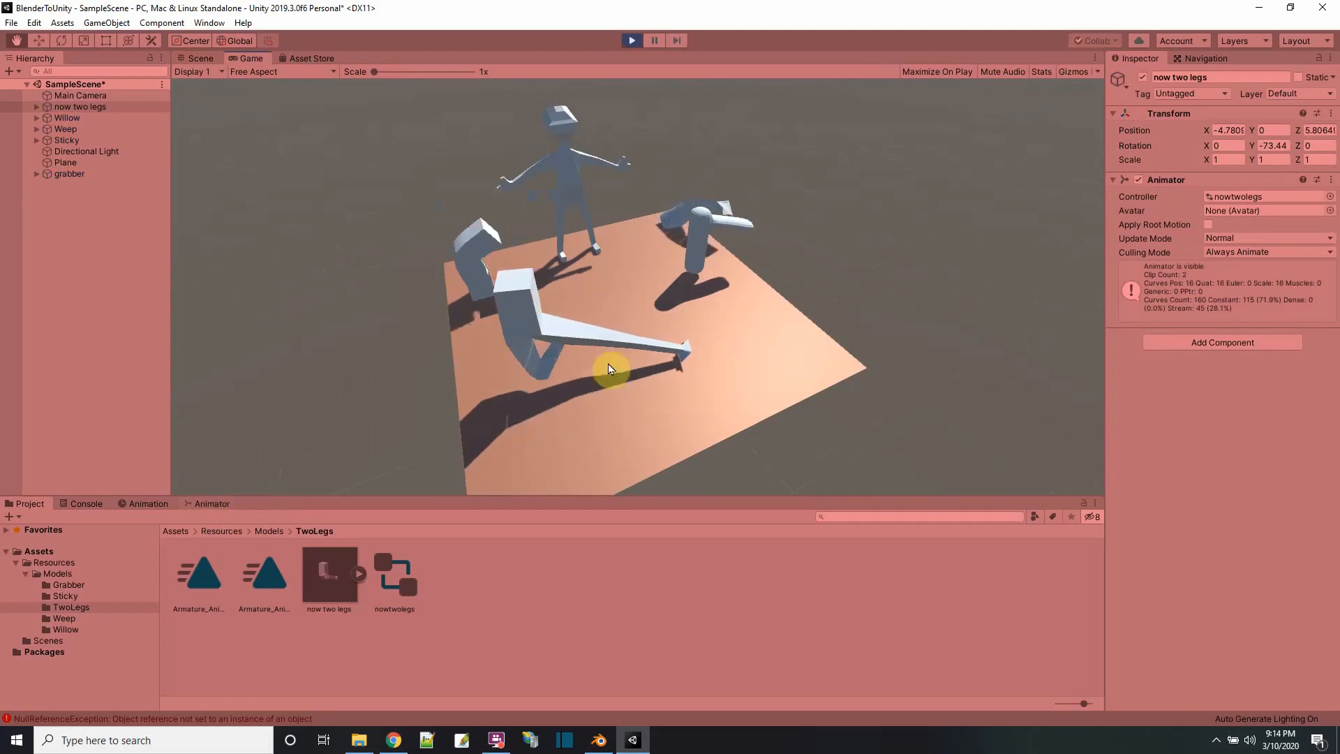
left_click(210, 504)
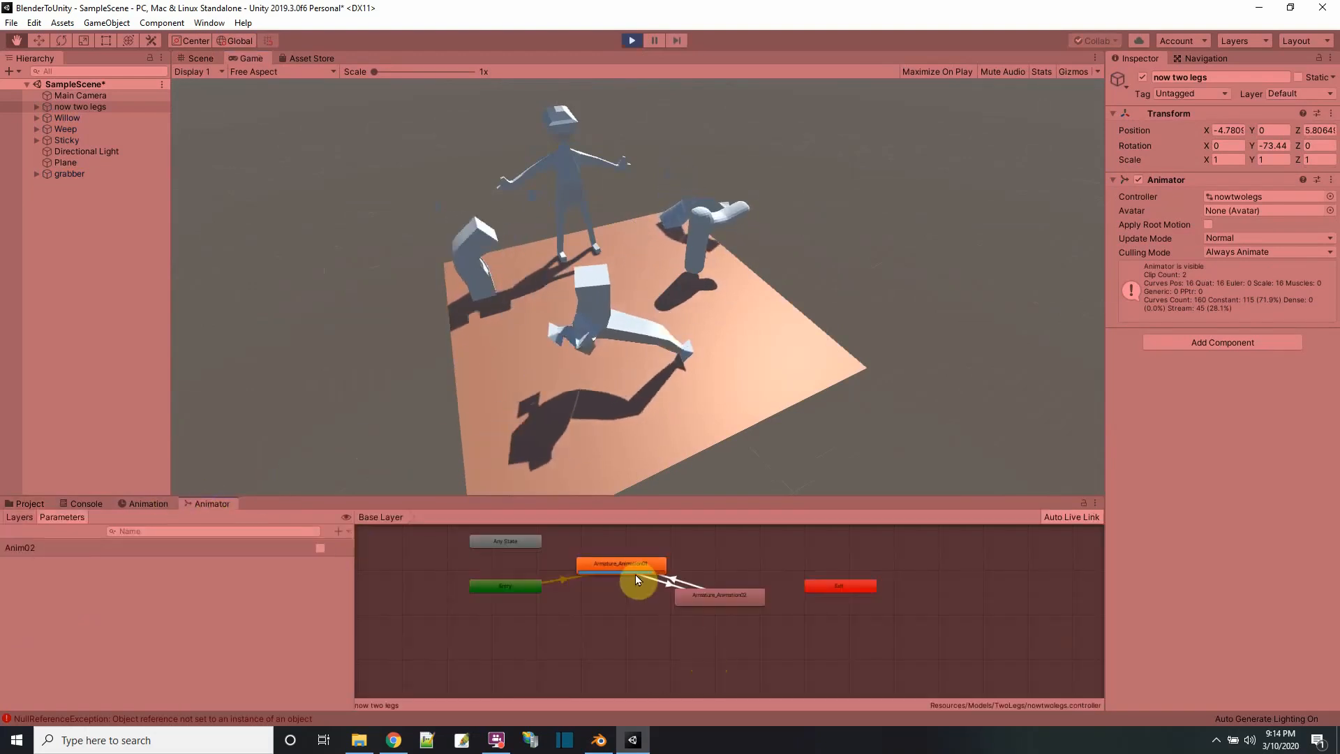
left_click(318, 549)
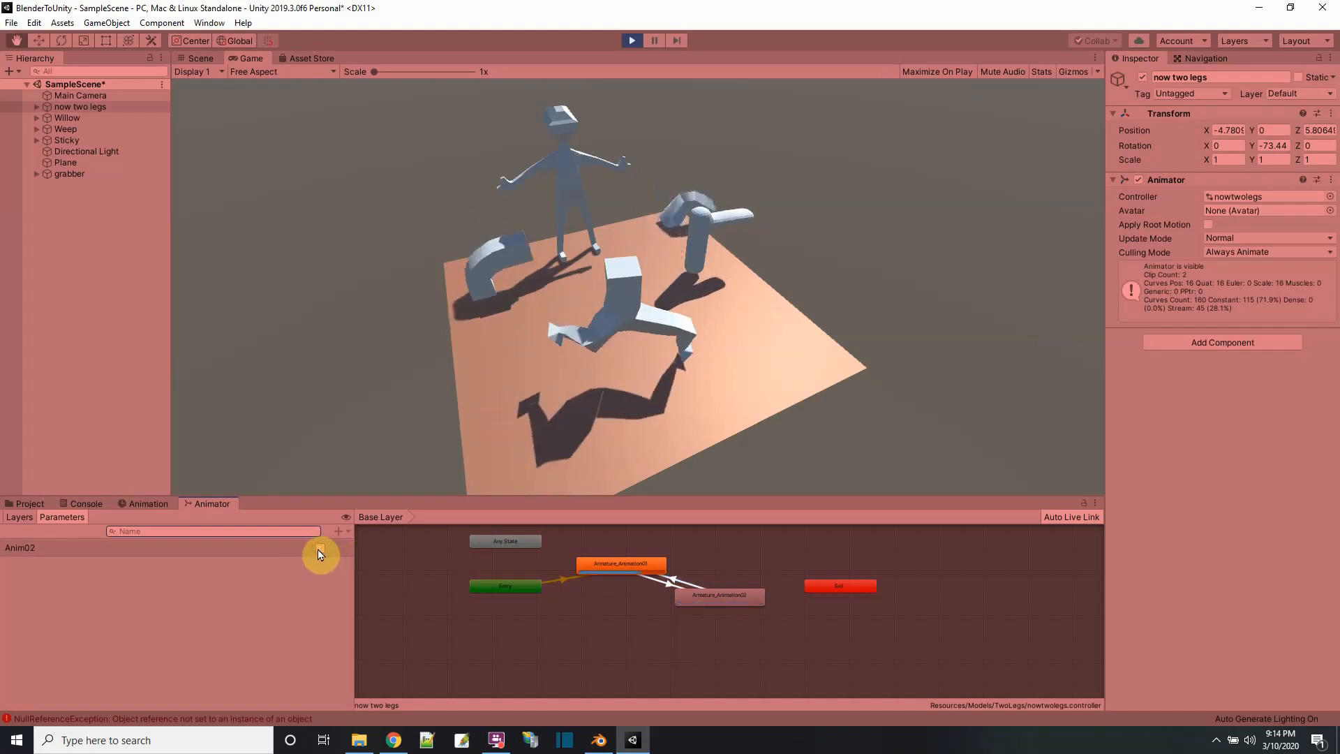
Step: Show the contents of the now two legs model in the TwoLegs folder and stop playing the scene
left_click(30, 504)
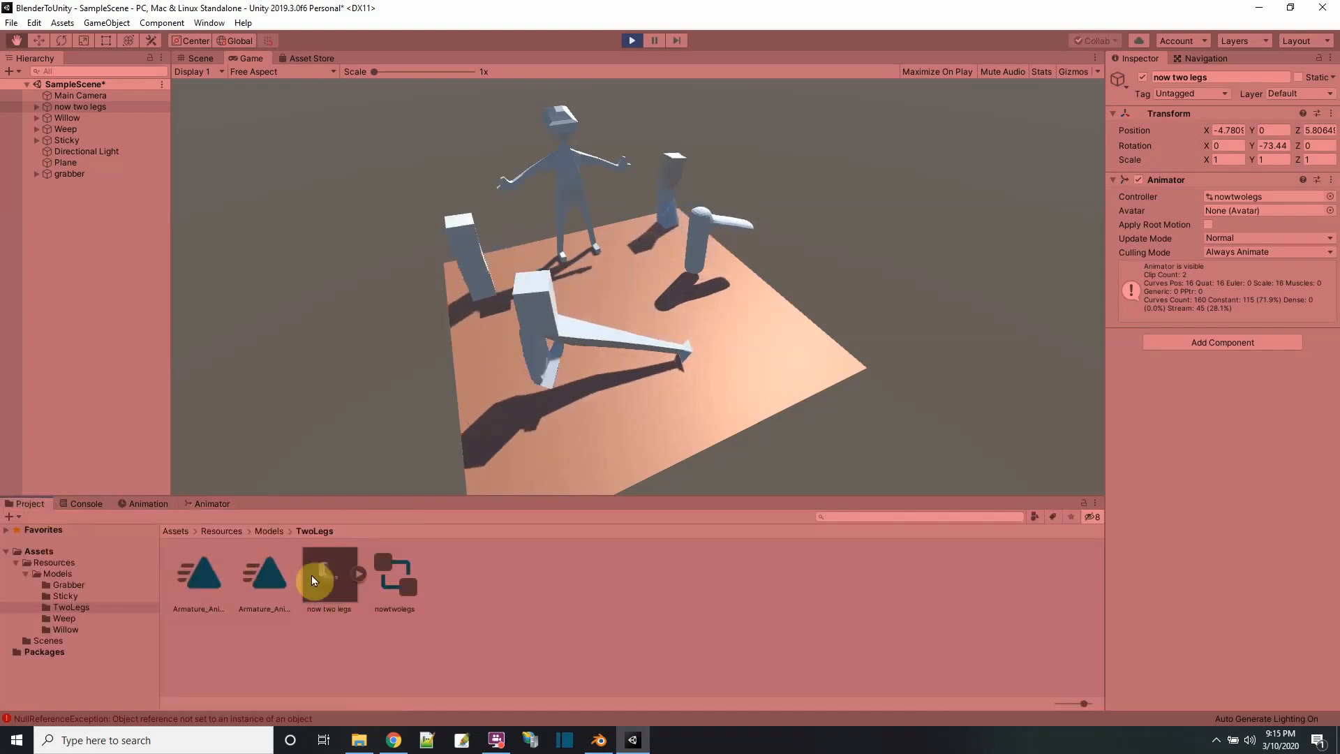
left_click(360, 574)
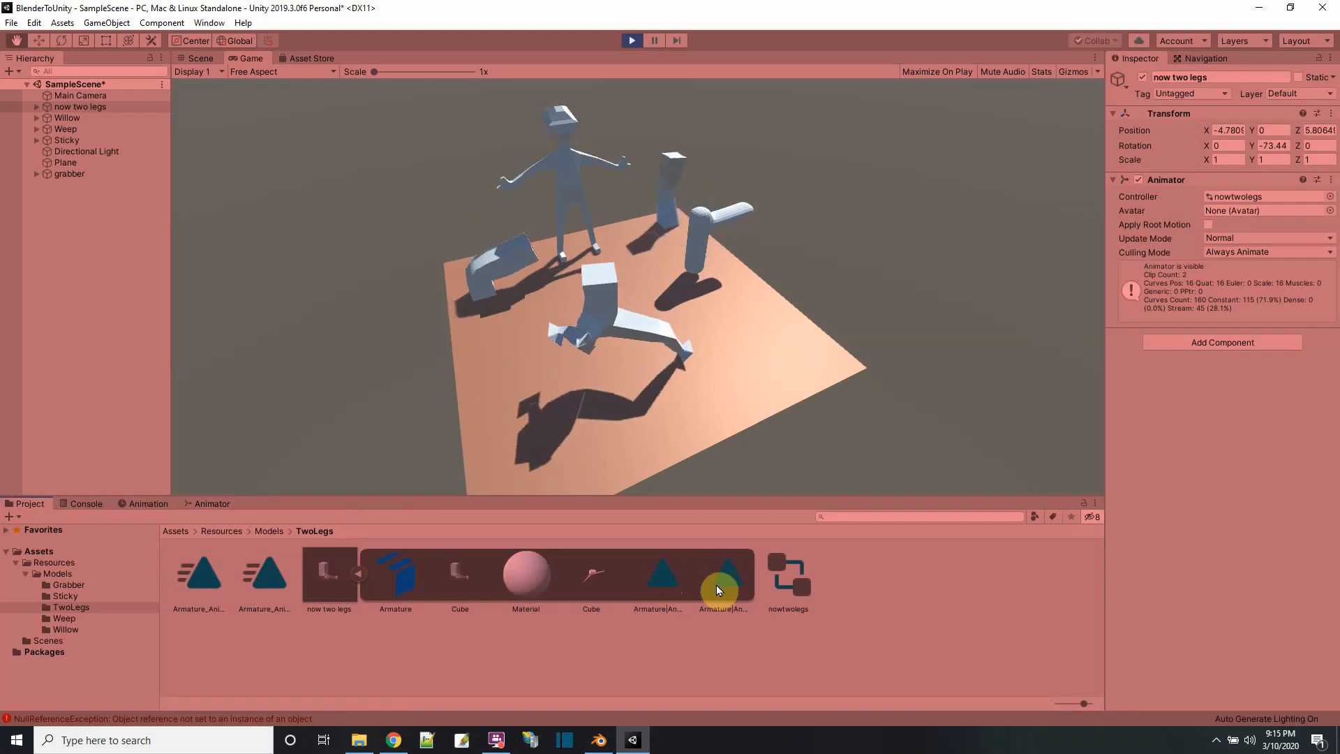
left_click(631, 41)
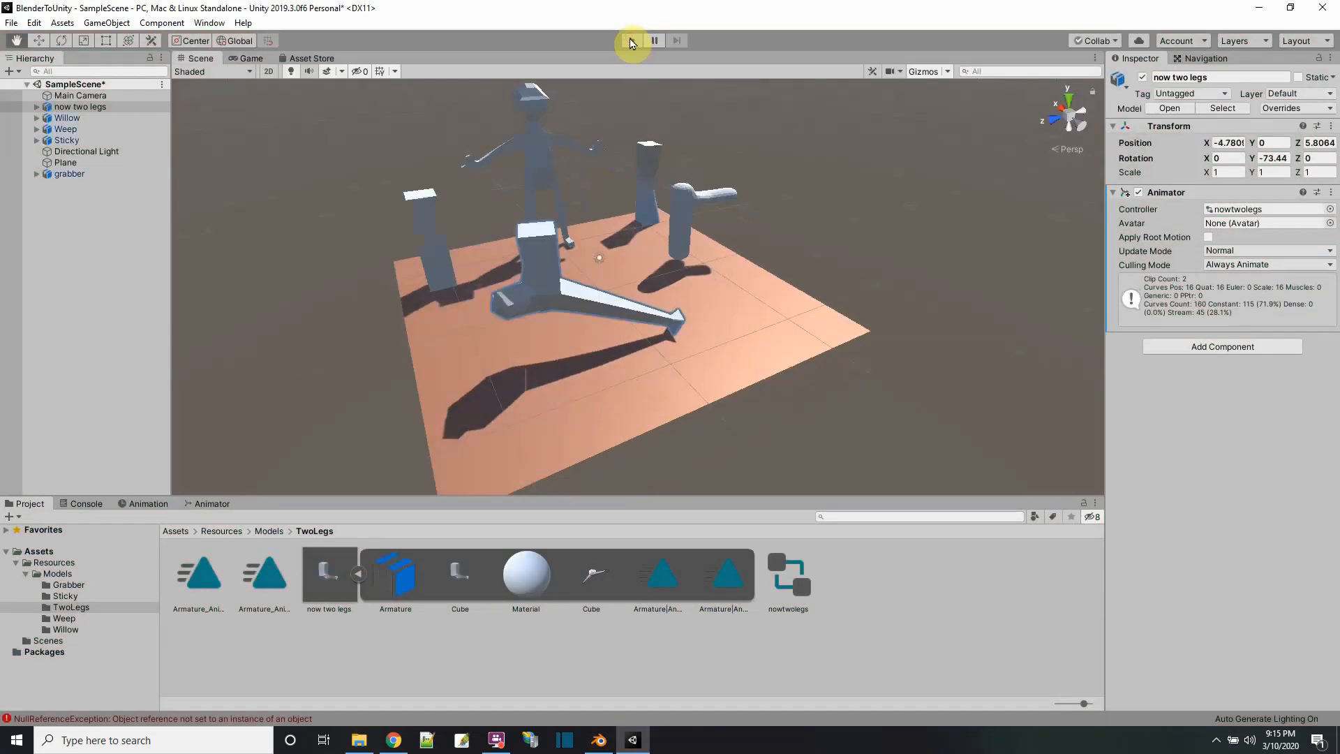